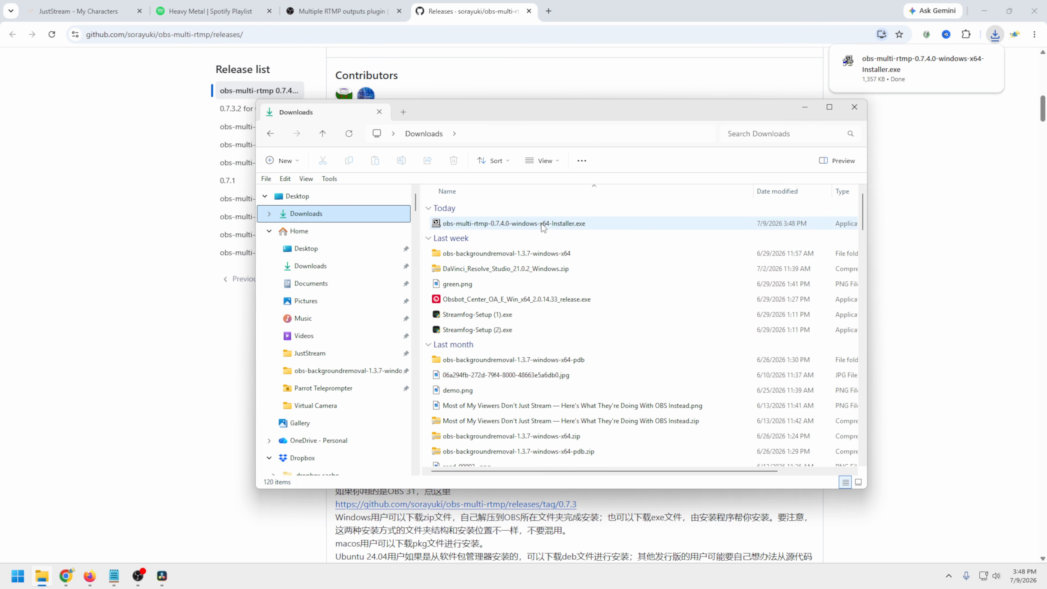
Run obs-multi-rtmp-0.7.4.0-windows-x64-Installer.exe from Downloads, choose to remove the plugin, and return to the GitHub releases page
double_click(543, 224)
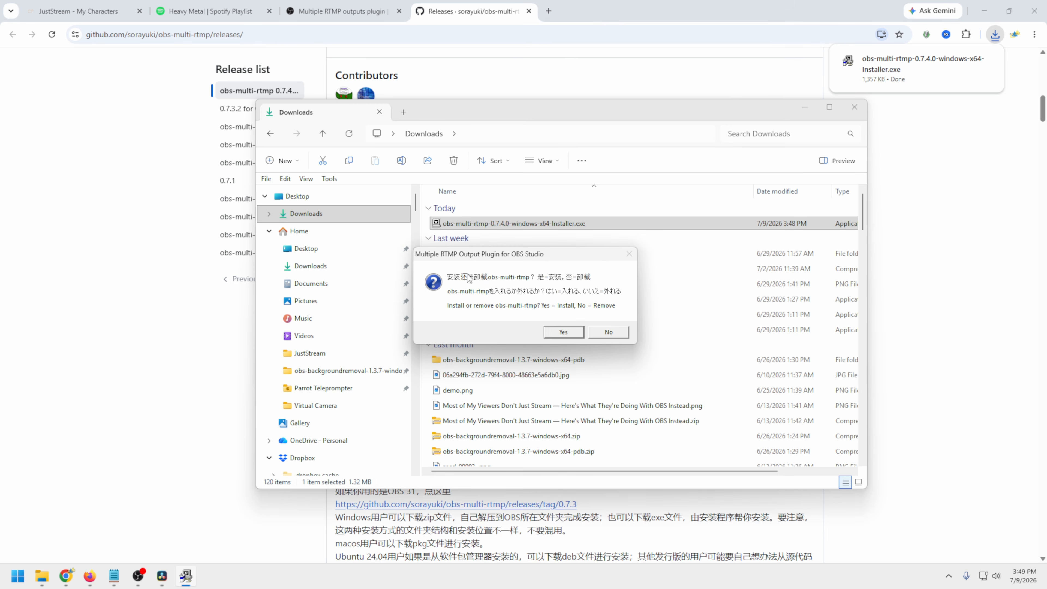
click(609, 332)
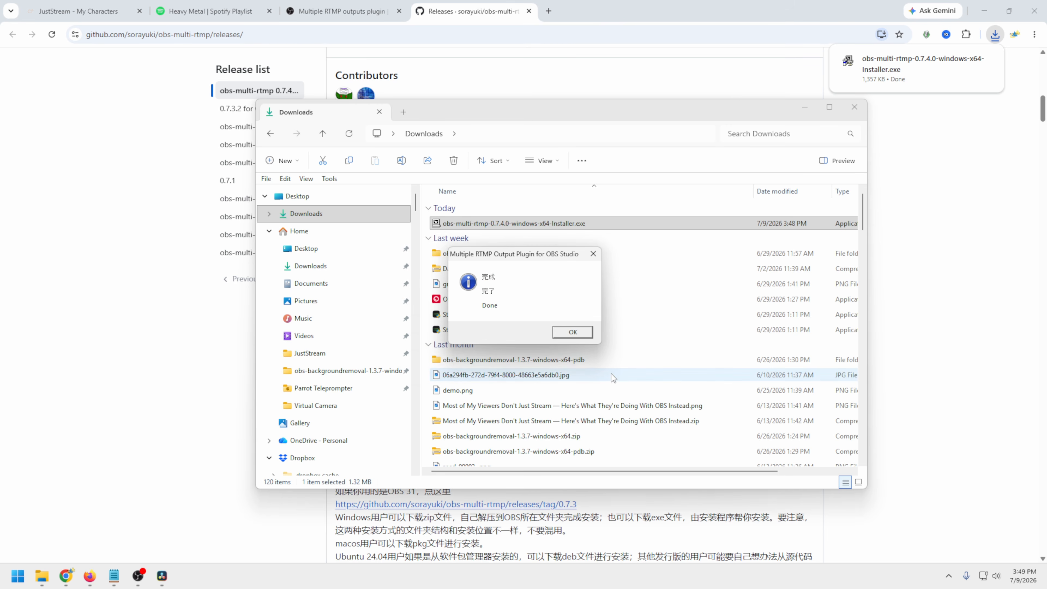
key(Return)
click(1032, 236)
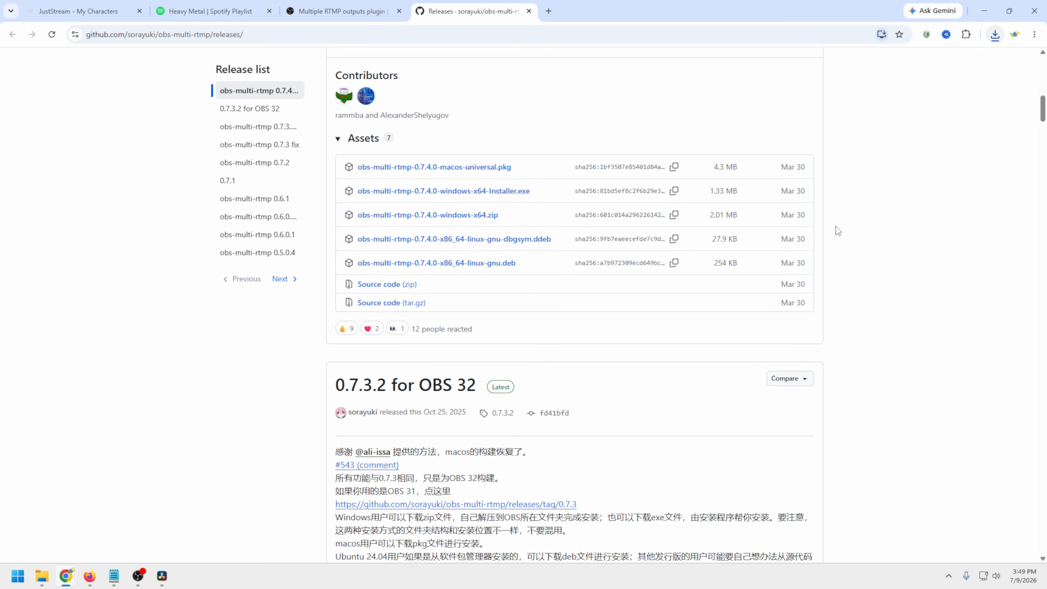
Download obs-multi-rtmp-0.7.4.0-windows-x64.zip from the release assets and extract it within the Downloads folder
click(429, 219)
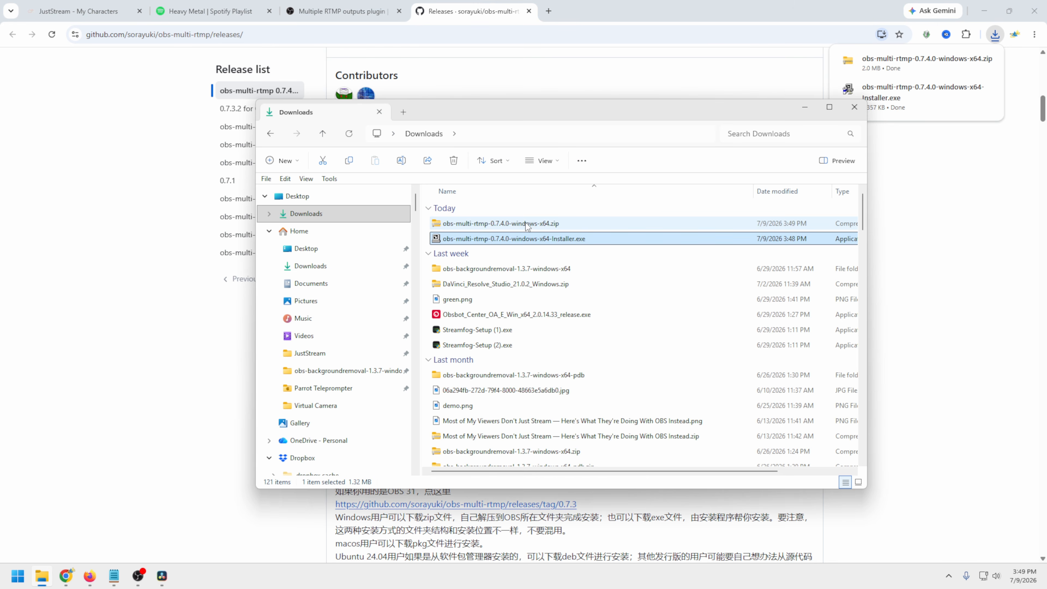
right_click(526, 225)
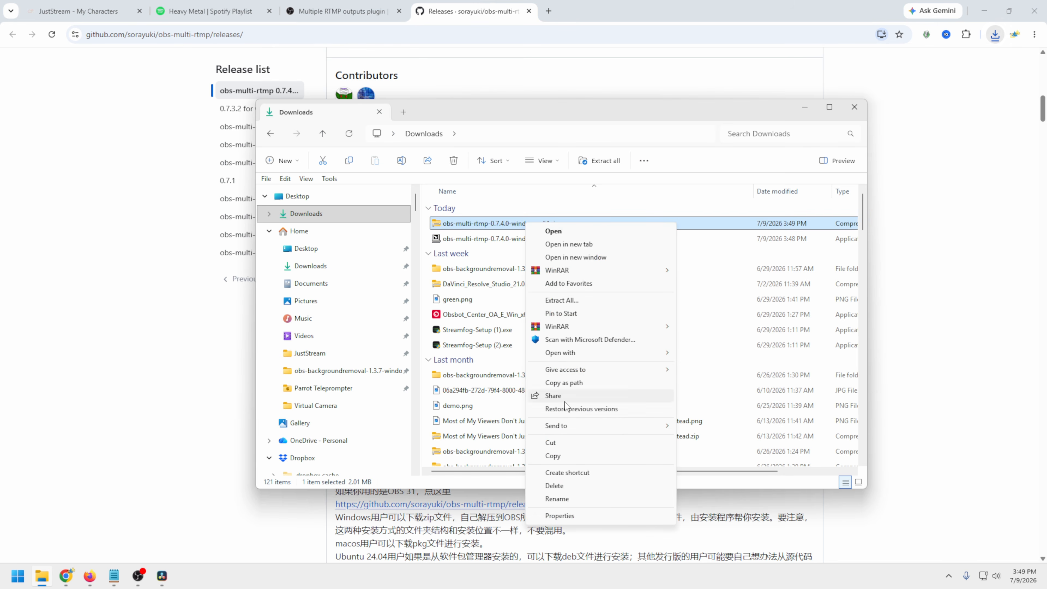
click(581, 301)
click(623, 392)
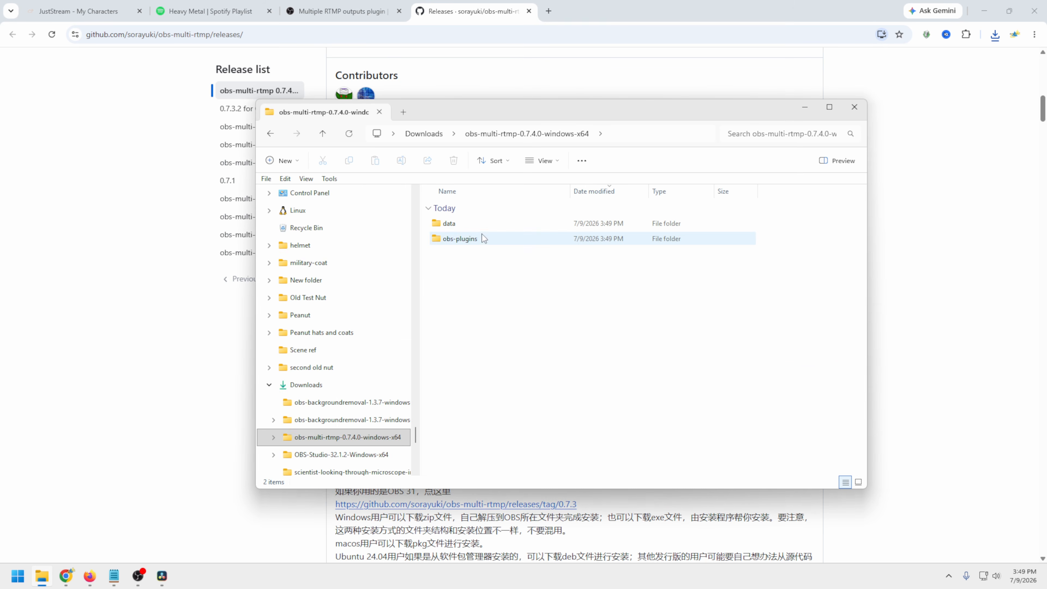
Cut both the data and obs-plugins folders from the extracted obs-multi-rtmp folder
drag(736, 228, 531, 245)
right_click(475, 241)
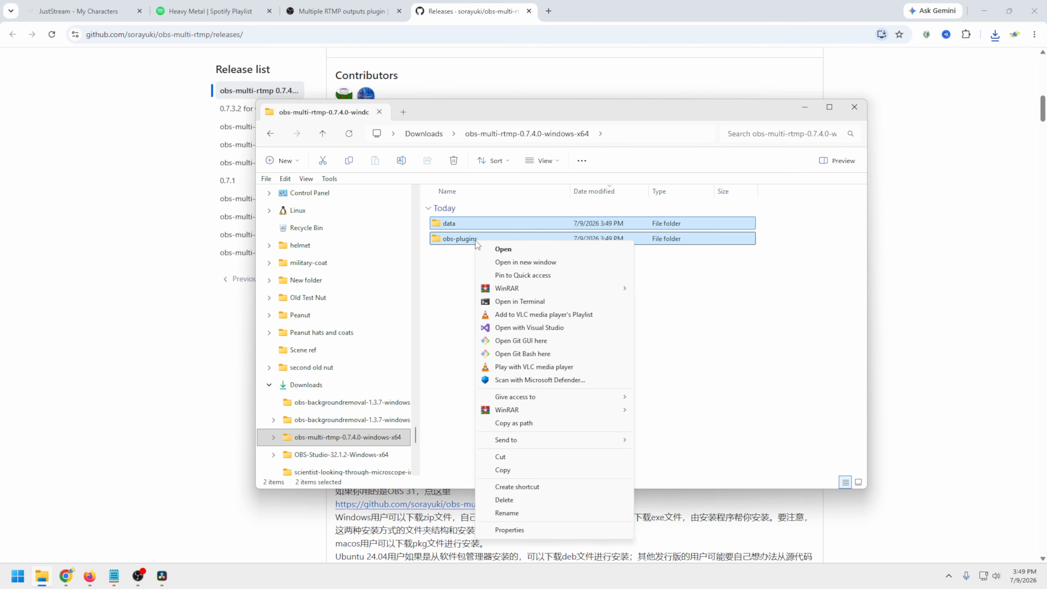
click(510, 457)
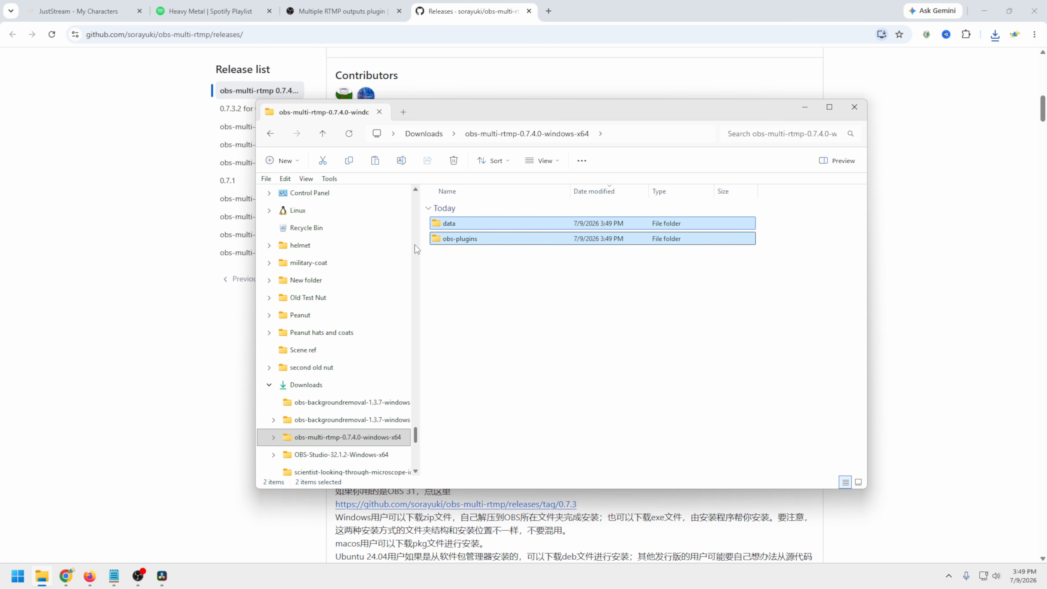
Open the obs-studio folder on the SSD OBS (F:) drive and select its data and obs-plugins folders
drag(417, 439, 418, 414)
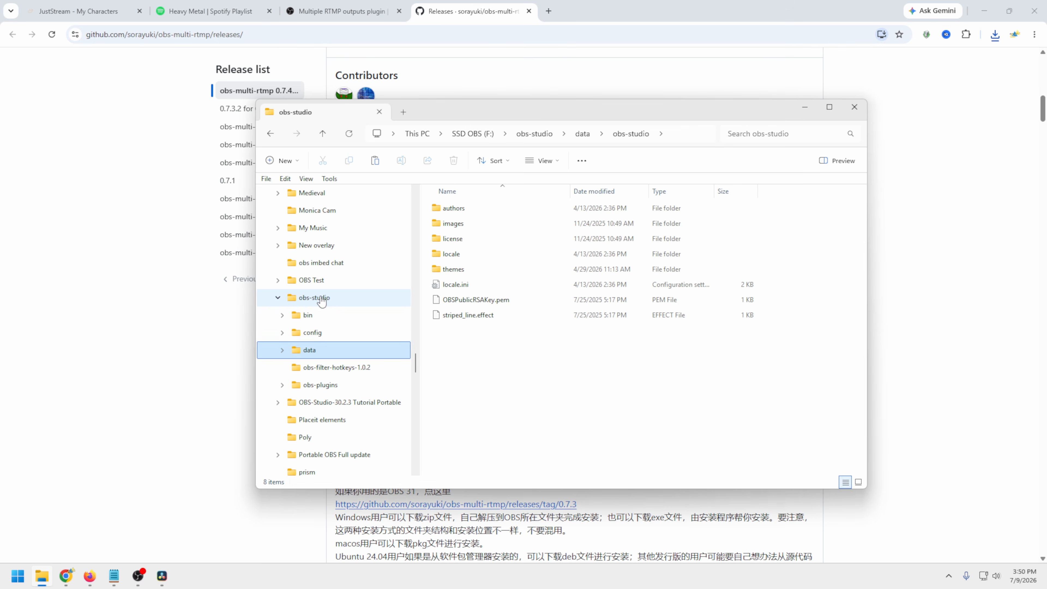
click(320, 298)
scroll(495, 363, down, 2)
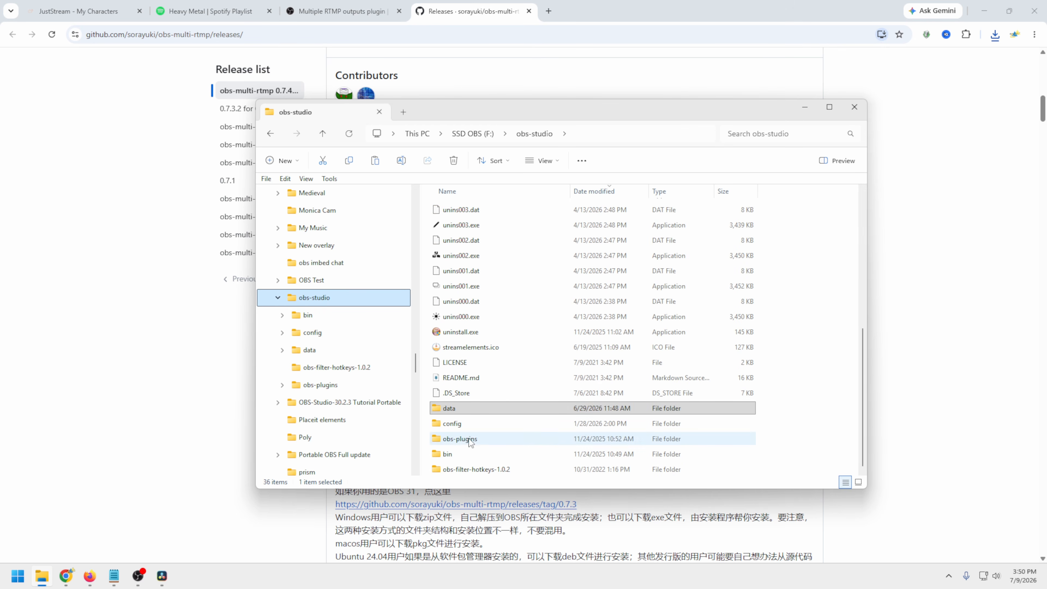
click(799, 244)
right_click(798, 249)
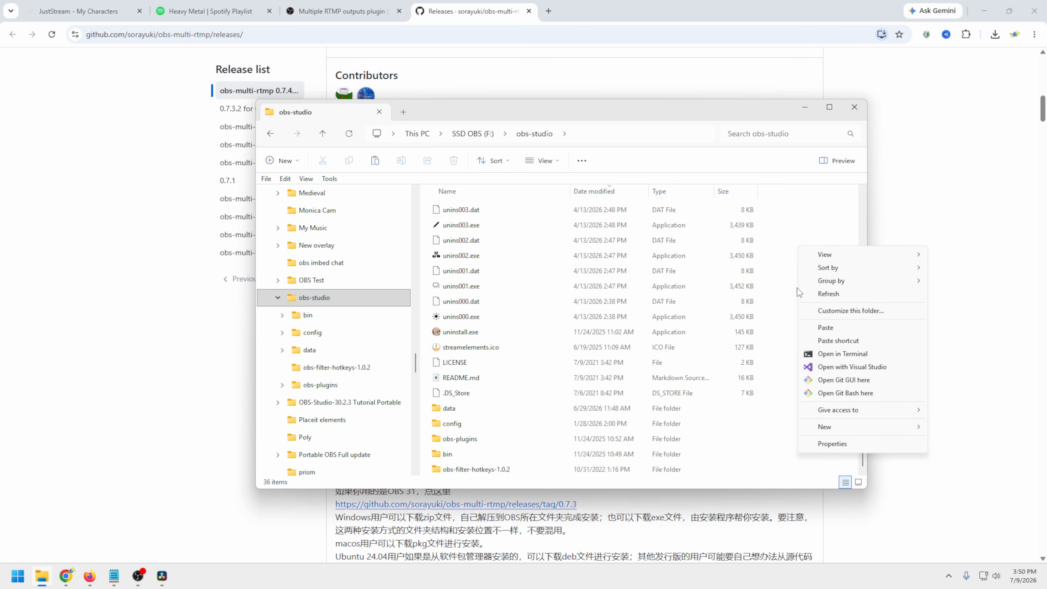
click(454, 408)
ctrl+click(489, 440)
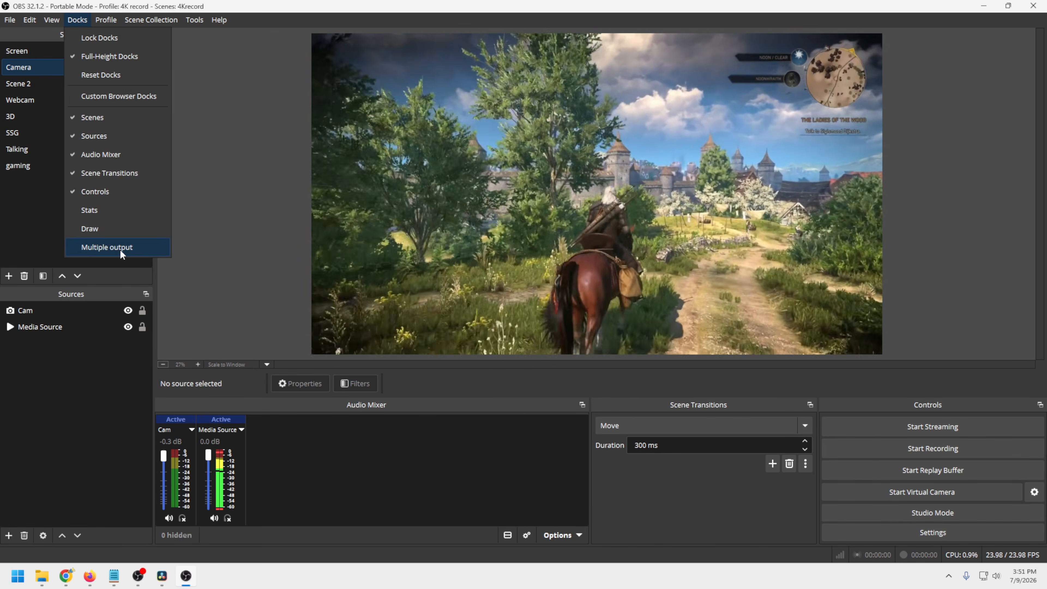
Show the Multiple output dock in OBS and dock it between the Audio Mixer and Scene Transitions
click(119, 249)
drag(561, 271, 578, 493)
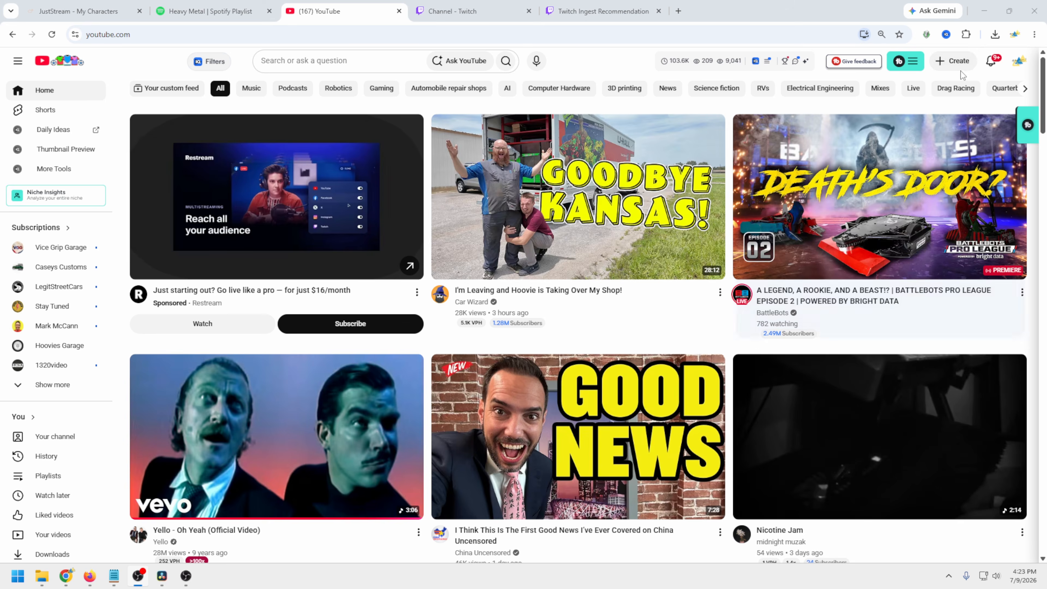
Open the live streaming dashboard in YouTube Studio with its navigation labels expanded
click(952, 60)
click(955, 109)
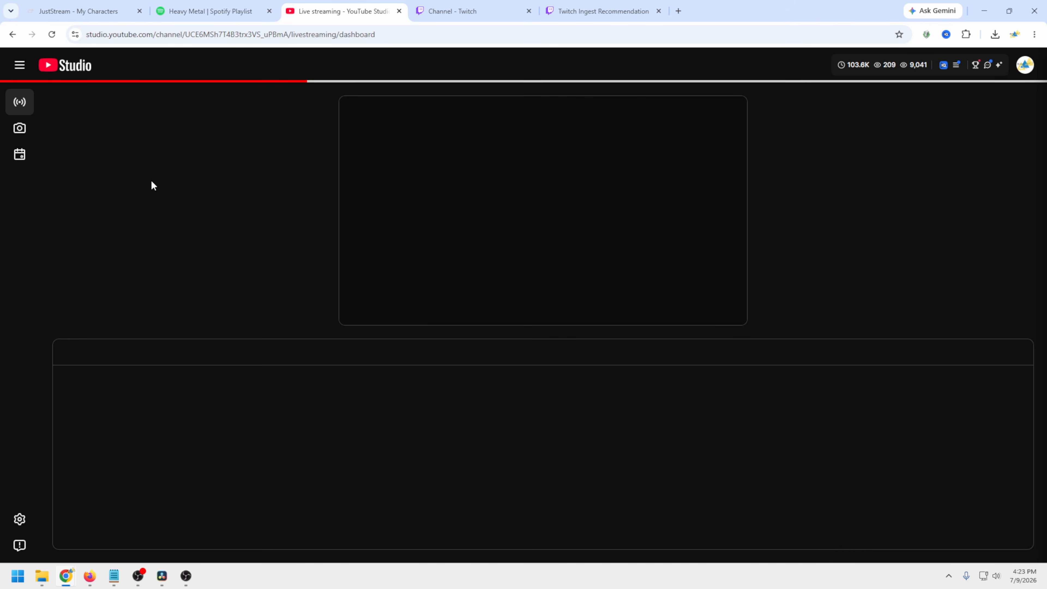
click(19, 65)
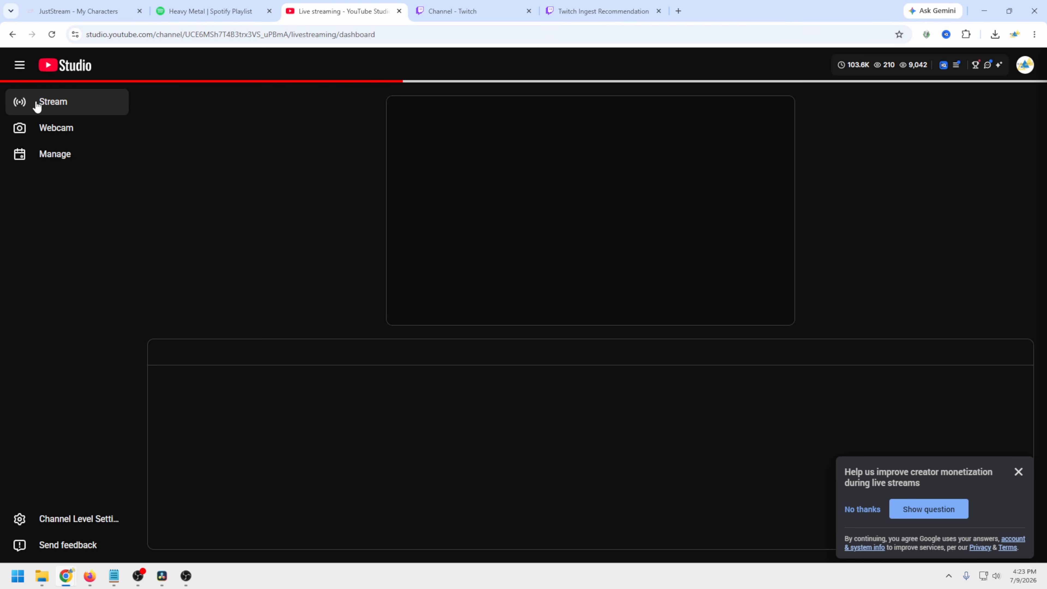
scroll(206, 476, down, 1)
scroll(219, 477, up, 1)
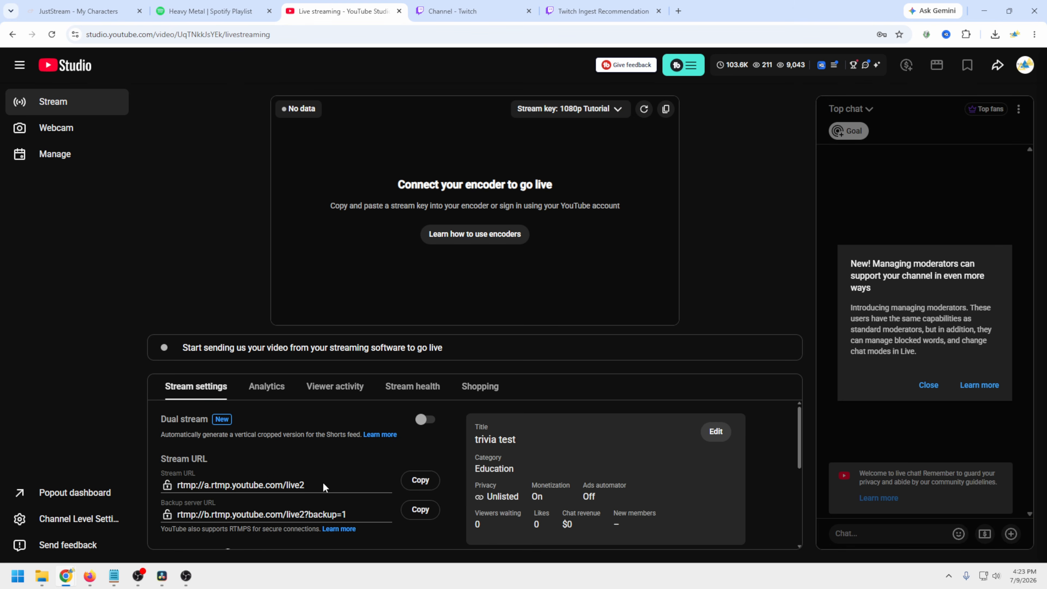
Examine YouTube's stream settings and the list of available stream keys without changing the selected key
scroll(282, 509, down, 2)
scroll(288, 498, up, 2)
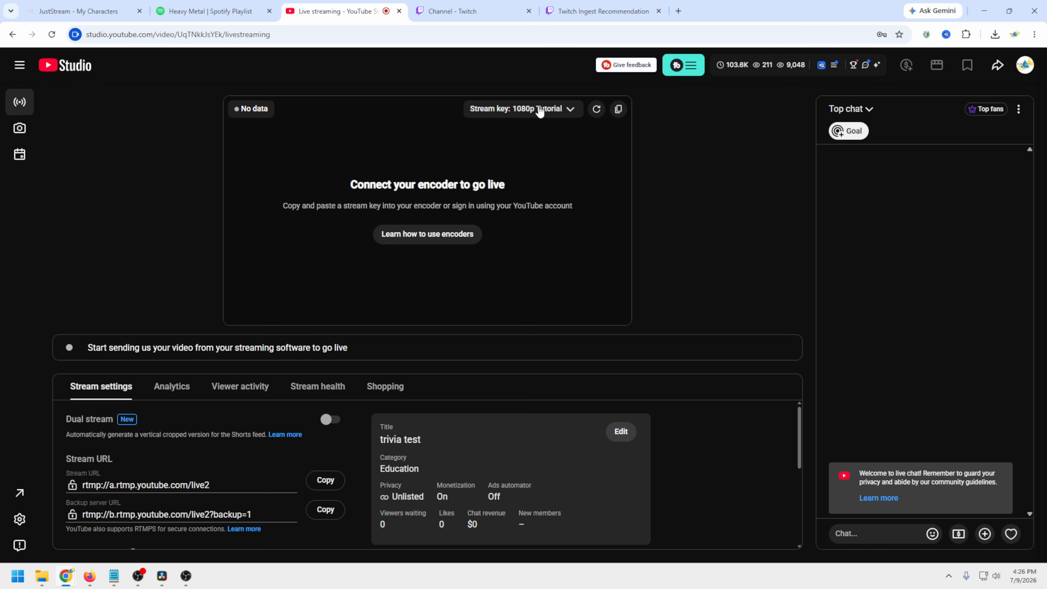
click(568, 108)
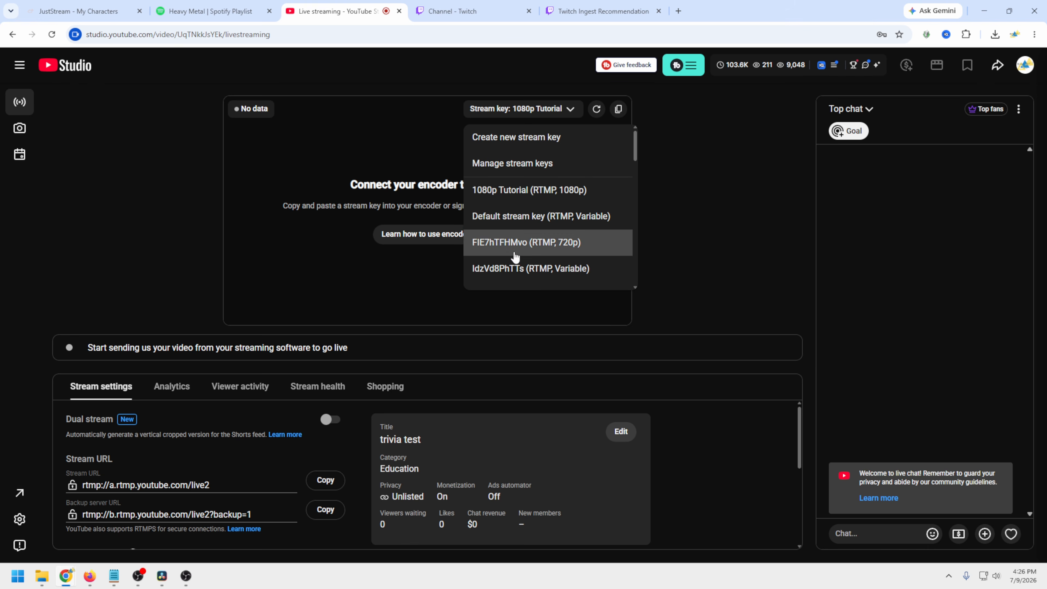
click(687, 188)
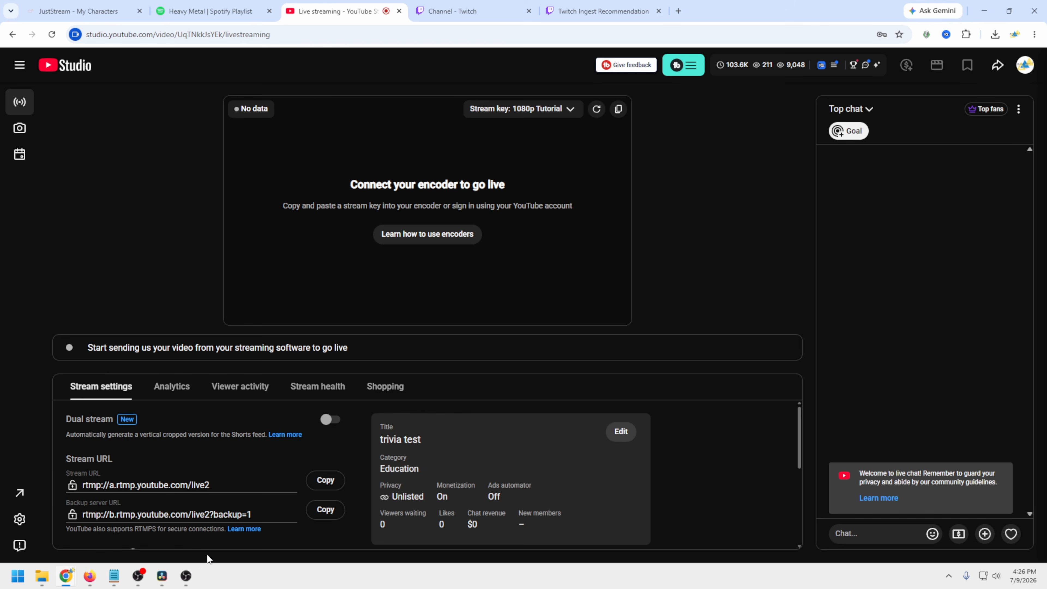
Switch to OBS Studio, view the streaming service and server settings, and leave them without changes
click(189, 573)
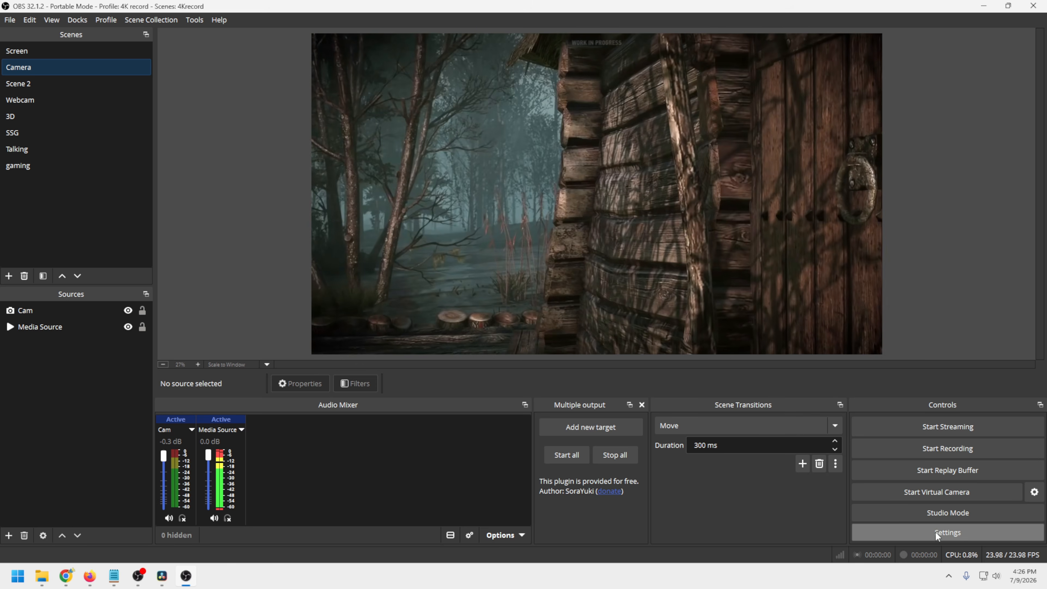
click(934, 532)
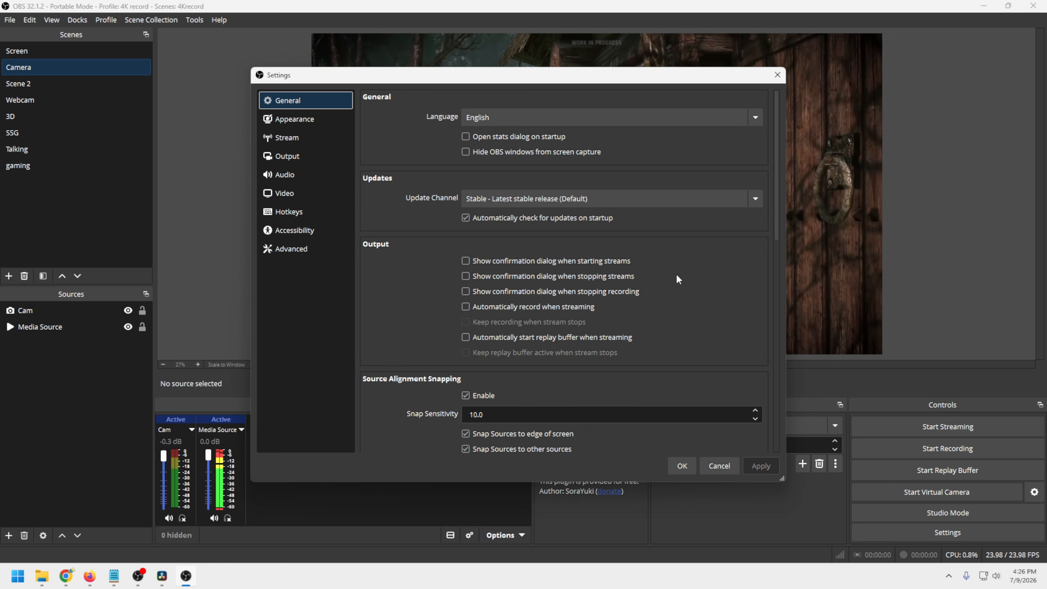
click(291, 138)
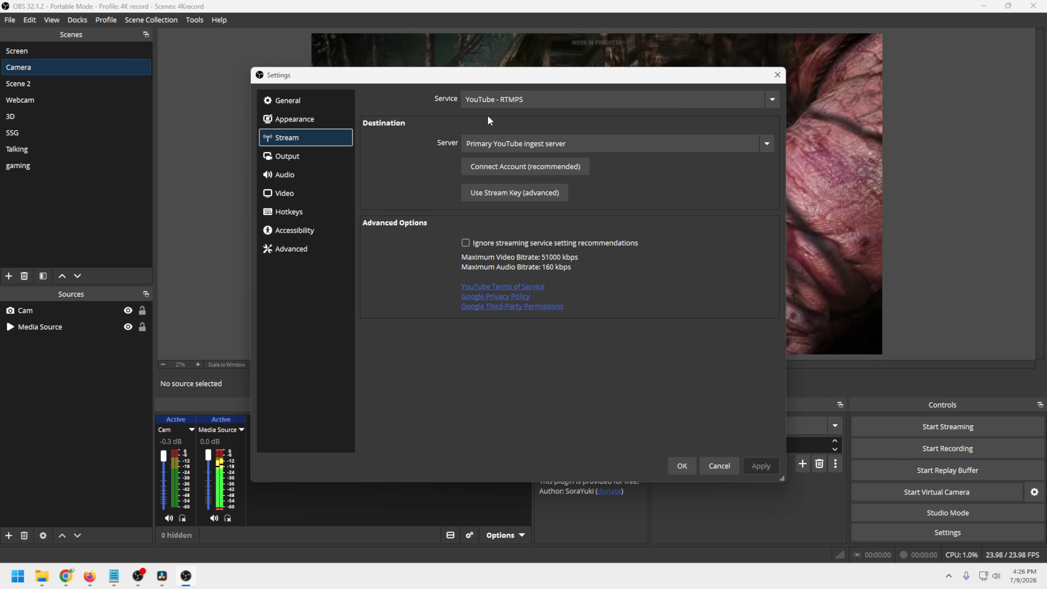
click(719, 465)
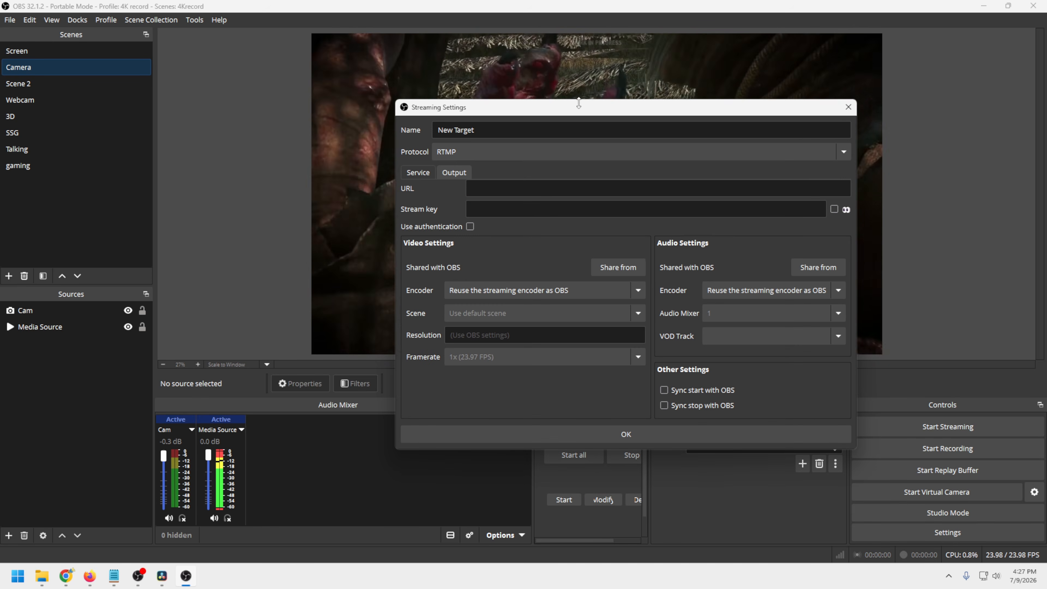
Reposition the new multiple-output target's settings window and name the target Twitch
drag(580, 109, 419, 107)
drag(332, 125, 142, 109)
text(Twitch)
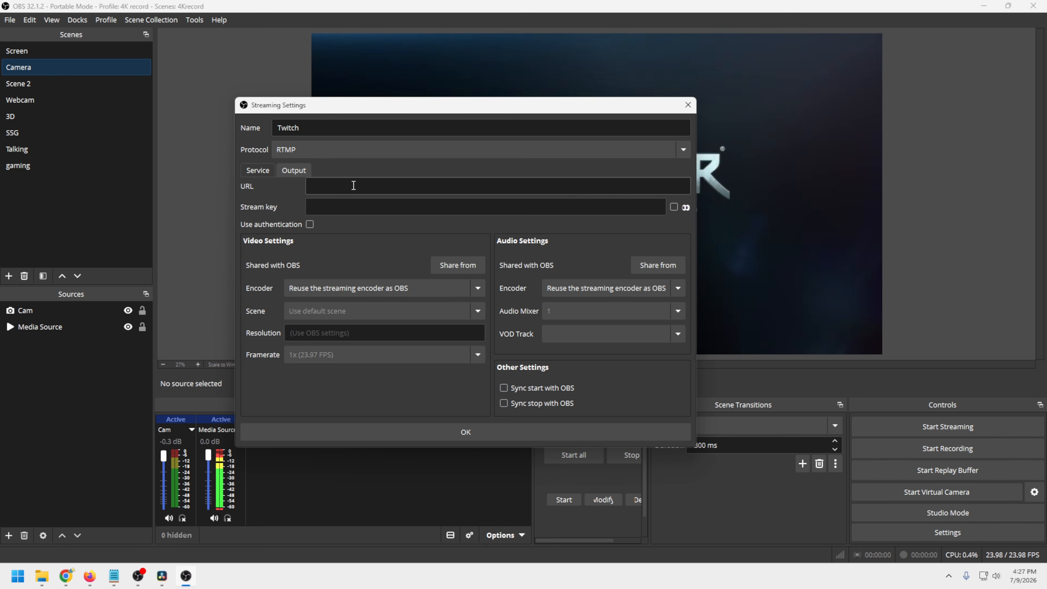
Switch to Chrome and open the stream key and preferences page in the Twitch Creator Dashboard
key(alt+Tab)
click(444, 12)
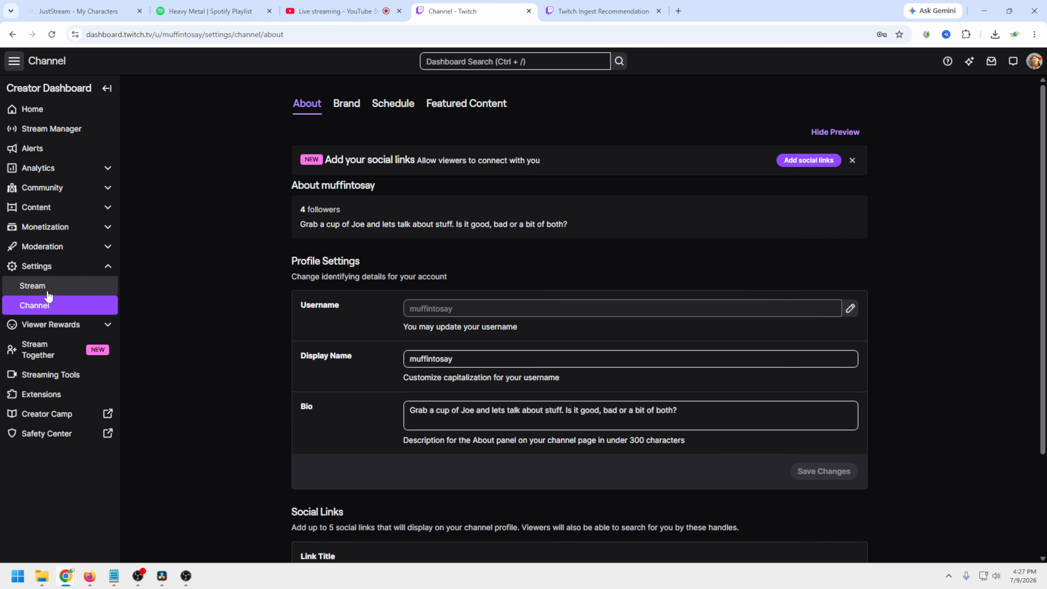
click(33, 286)
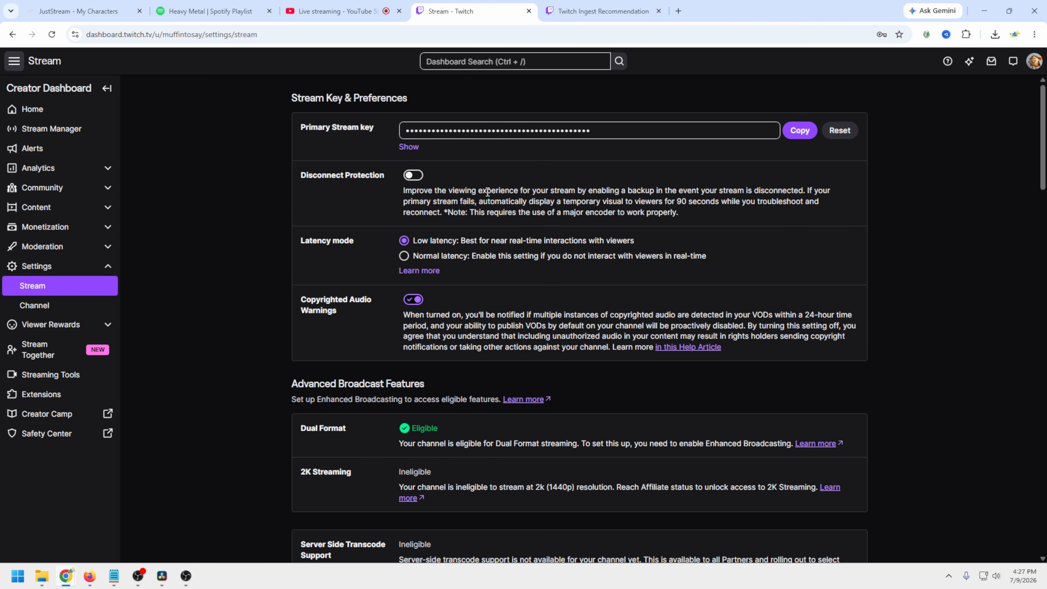
Copy the US East (N. Virginia) ingest address rtmp://use10.contribute.live-video.net/app/ from Twitch's recommendations into the OBS target's URL
click(591, 13)
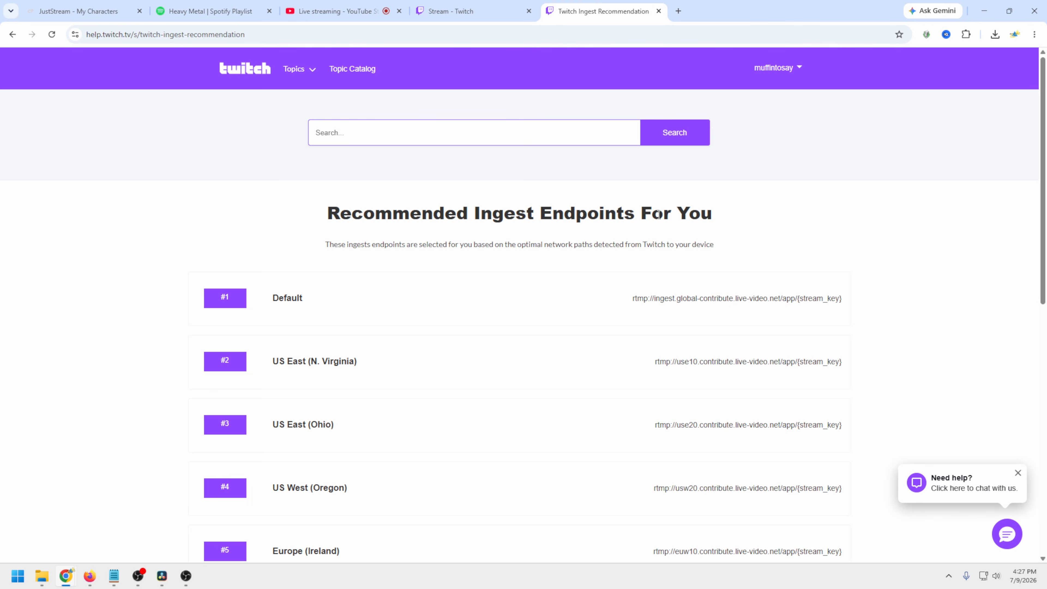
scroll(568, 296, down, 2)
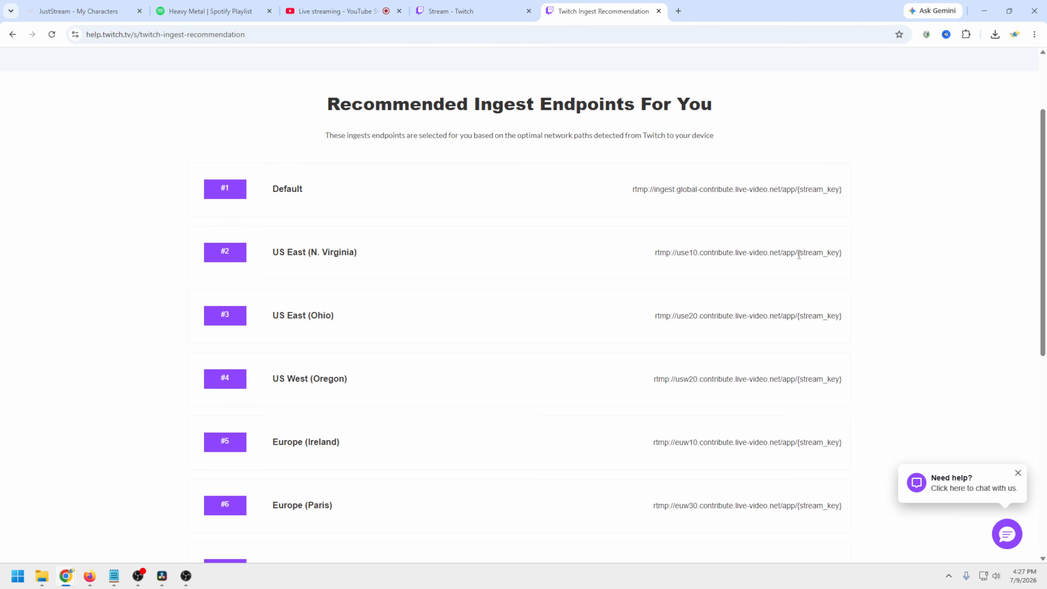
drag(797, 253, 511, 258)
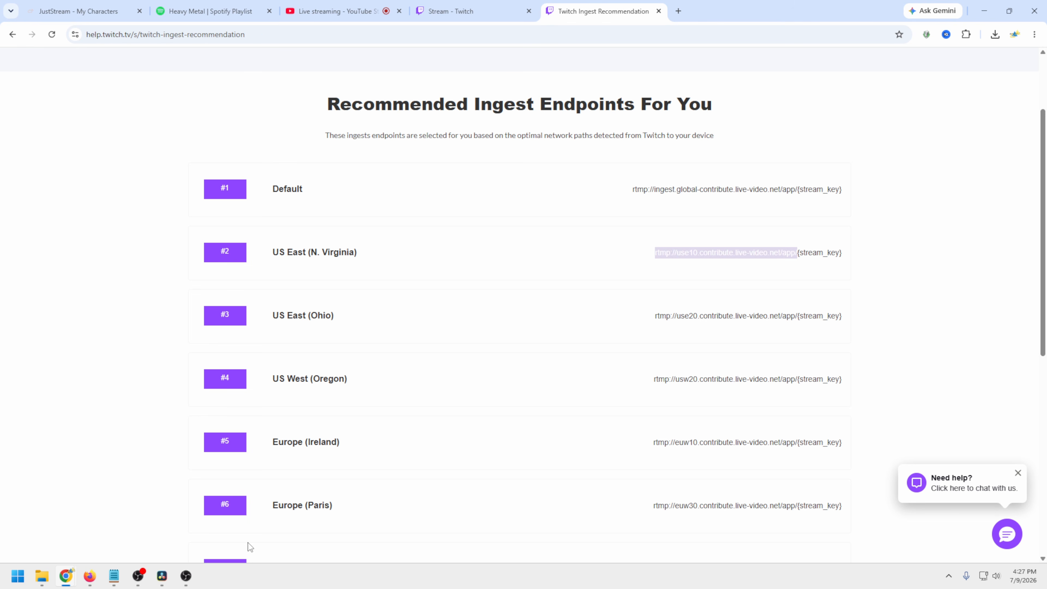
click(188, 579)
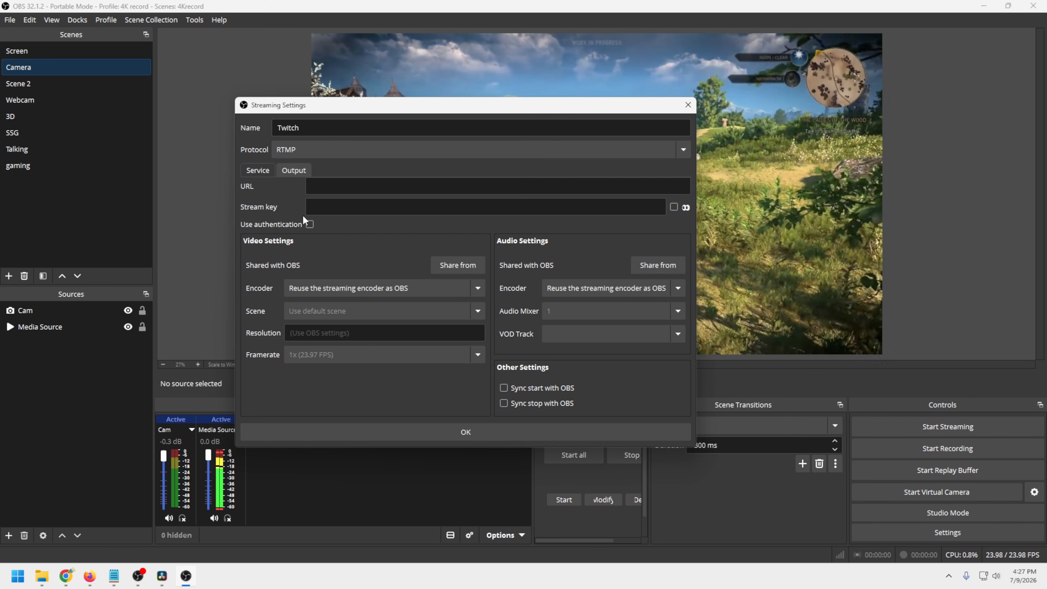
click(342, 190)
key(ctrl+v)
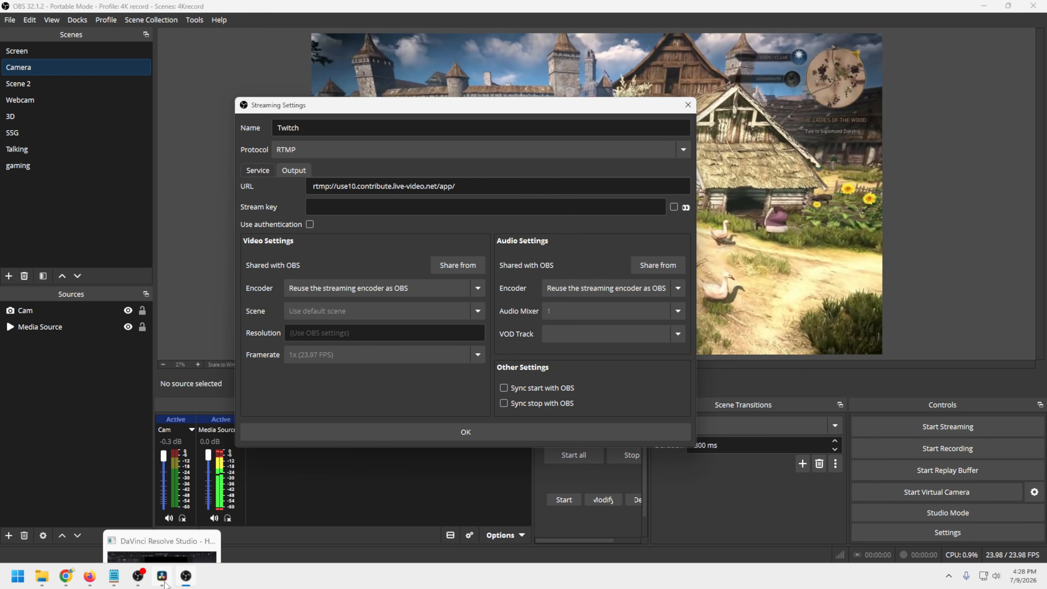
Copy the primary stream key from the Twitch stream settings and paste it into the OBS target's stream key field
mouse_move(64, 577)
click(301, 521)
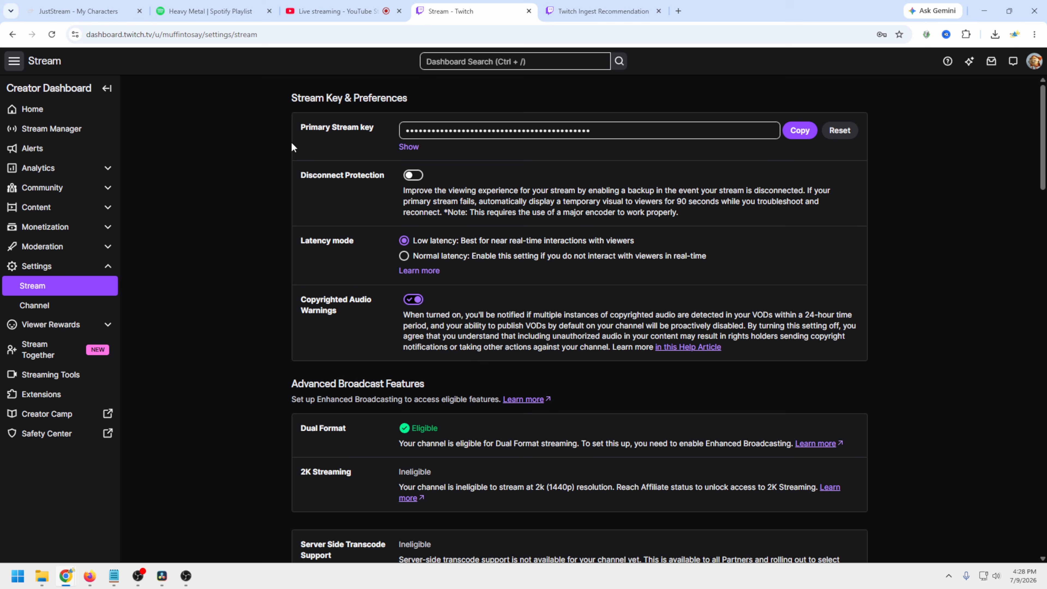
click(799, 132)
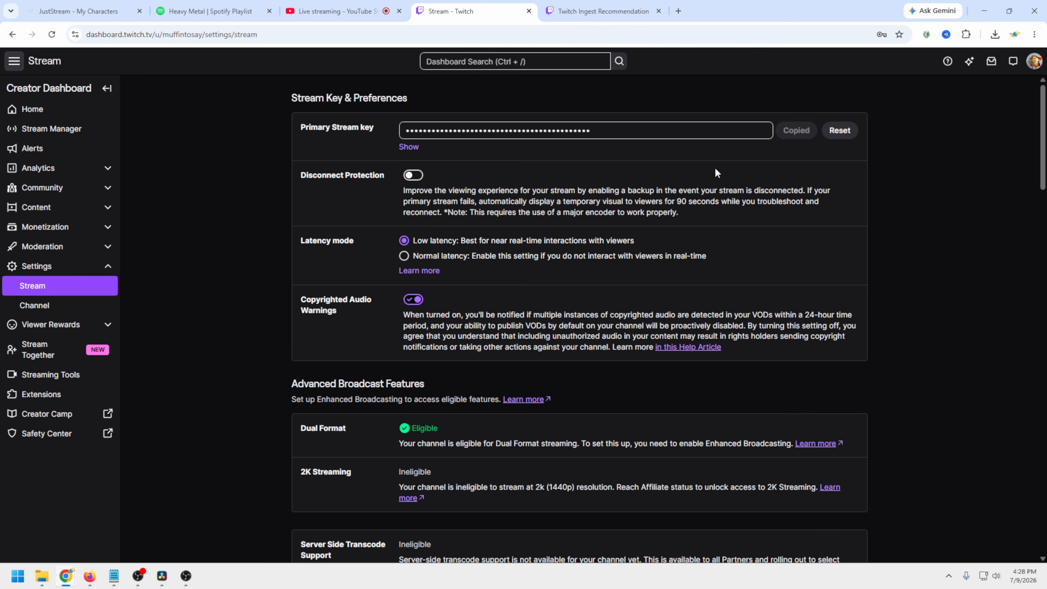
click(186, 575)
click(345, 208)
key(ctrl+v)
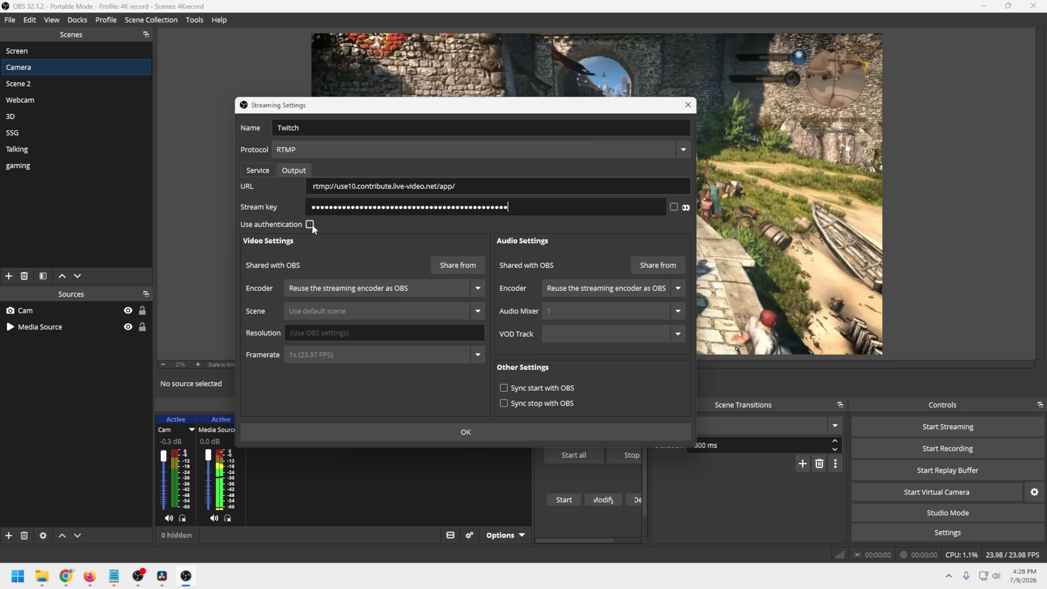
Check the Twitch target's service and output options, save the target, and widen the Multiple output dock
click(301, 171)
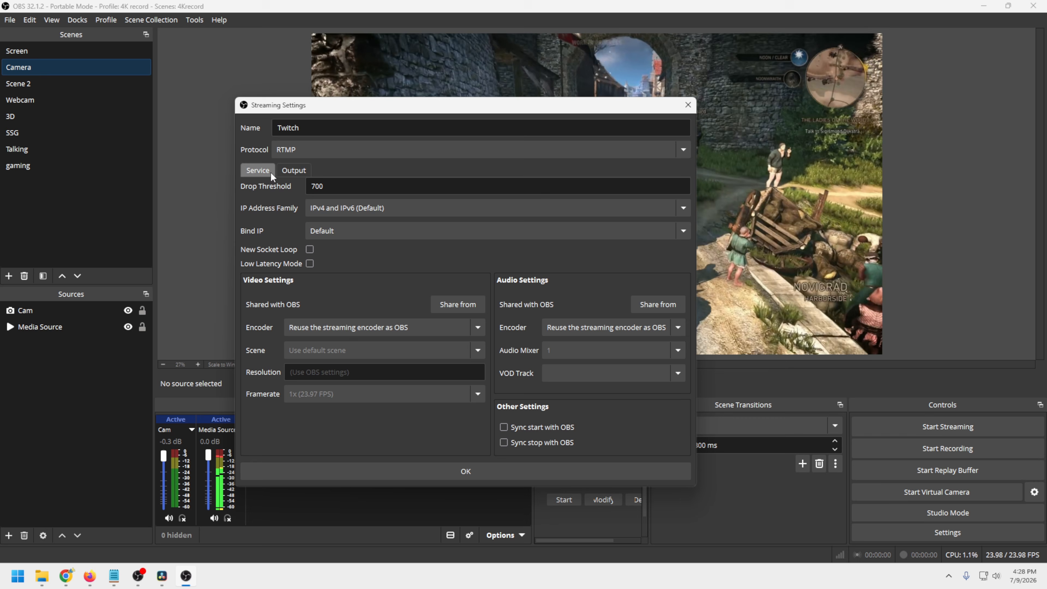
click(250, 169)
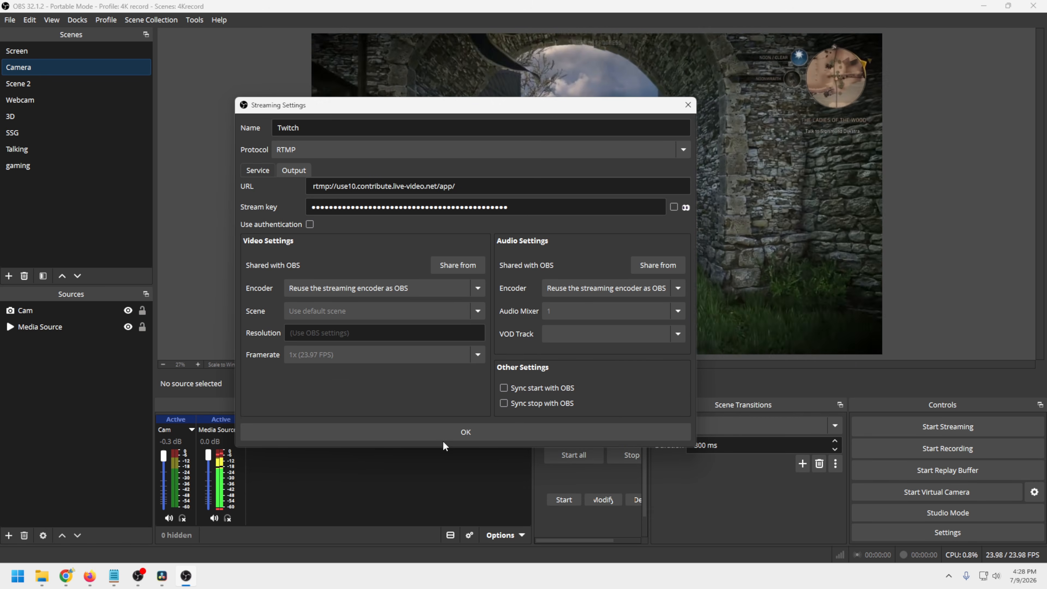
click(457, 431)
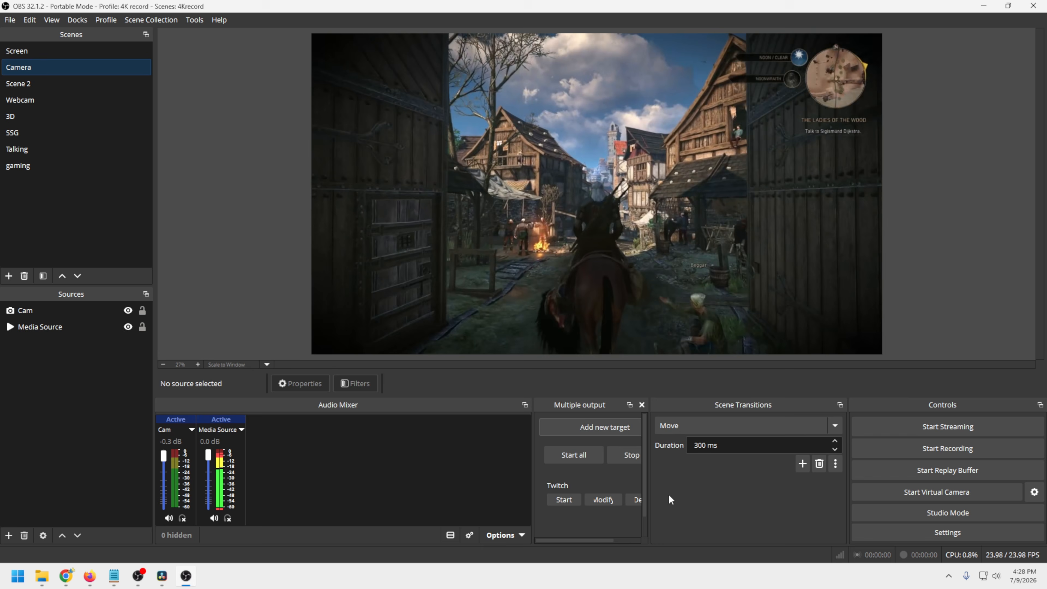
drag(532, 474, 394, 473)
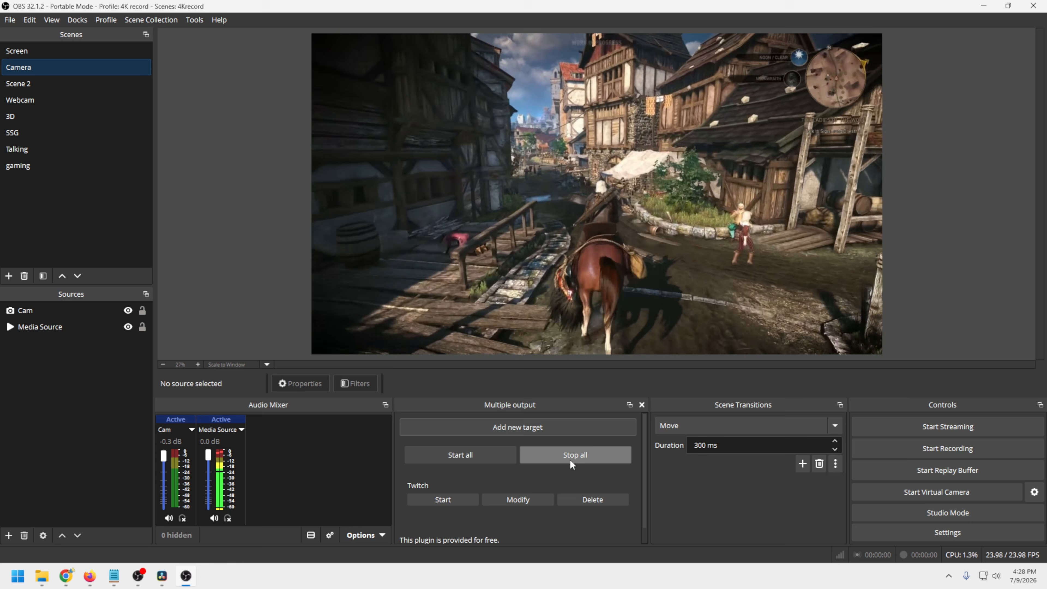
Modify the Twitch target to enable both Sync start with OBS and Sync stop with OBS
click(486, 431)
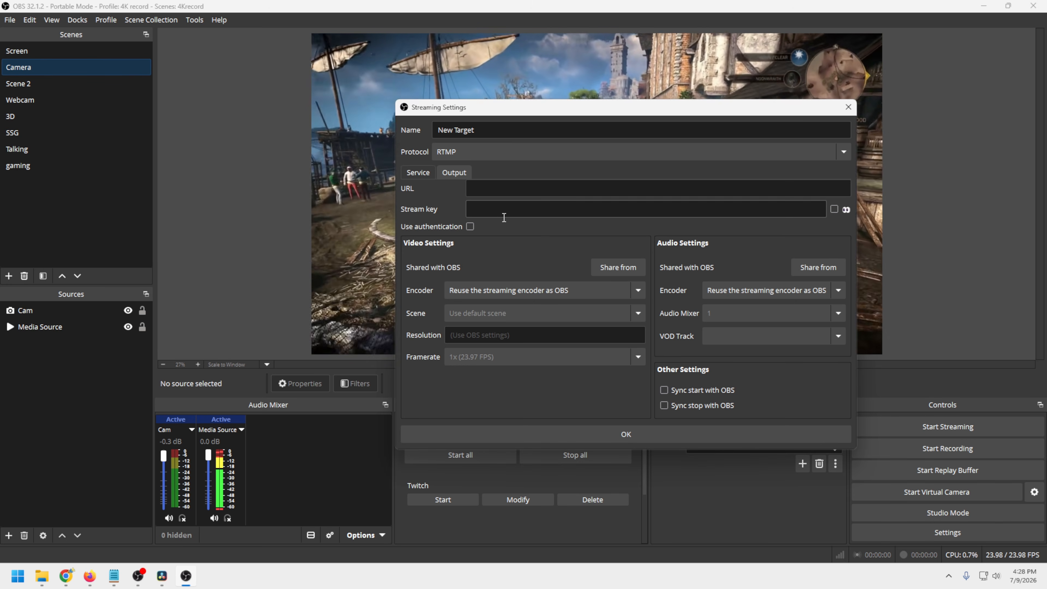
click(849, 106)
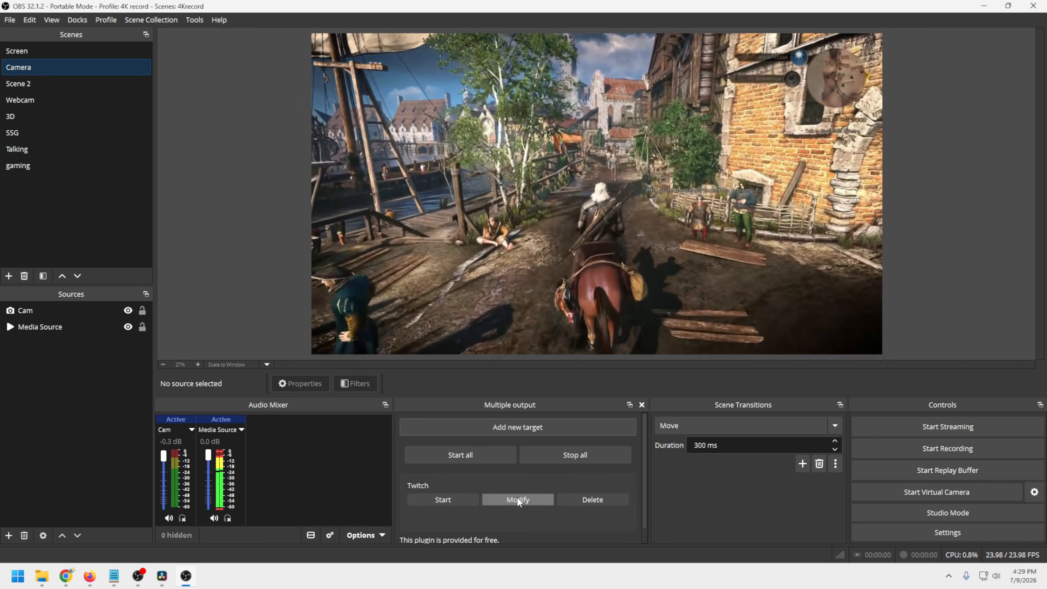
click(517, 498)
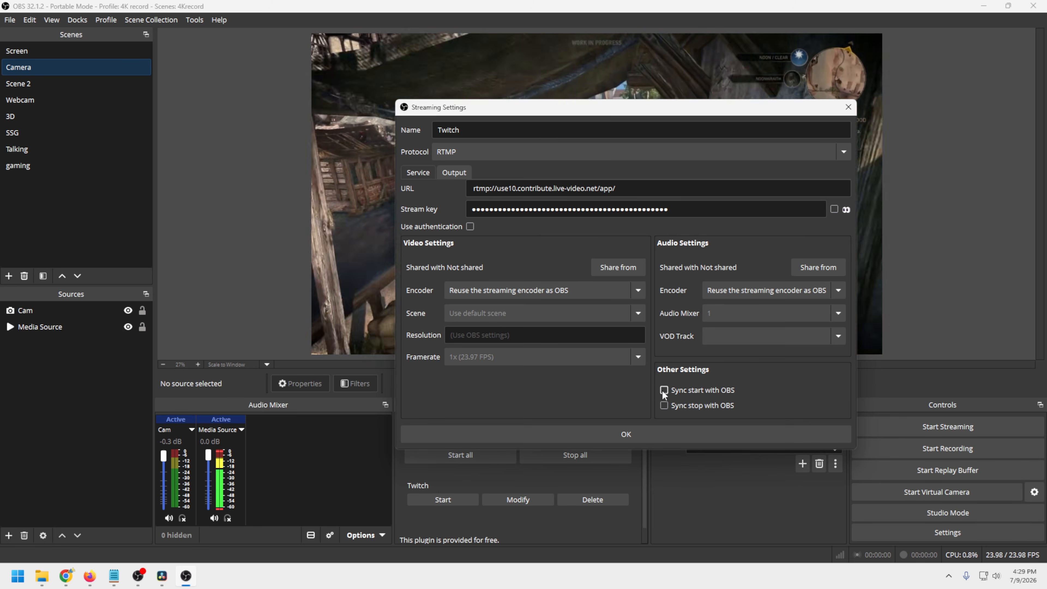
click(664, 405)
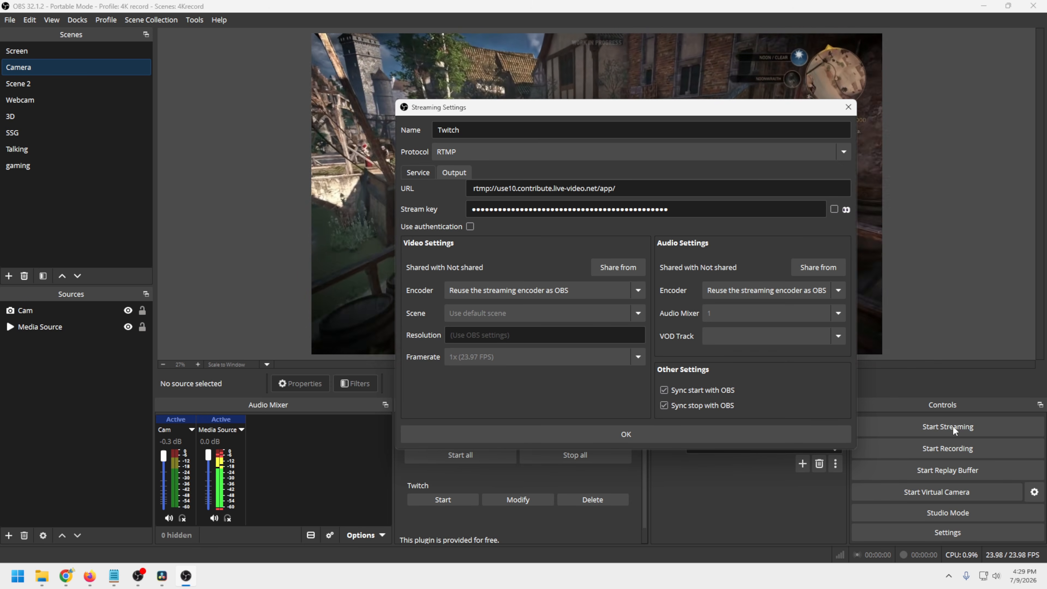
click(638, 436)
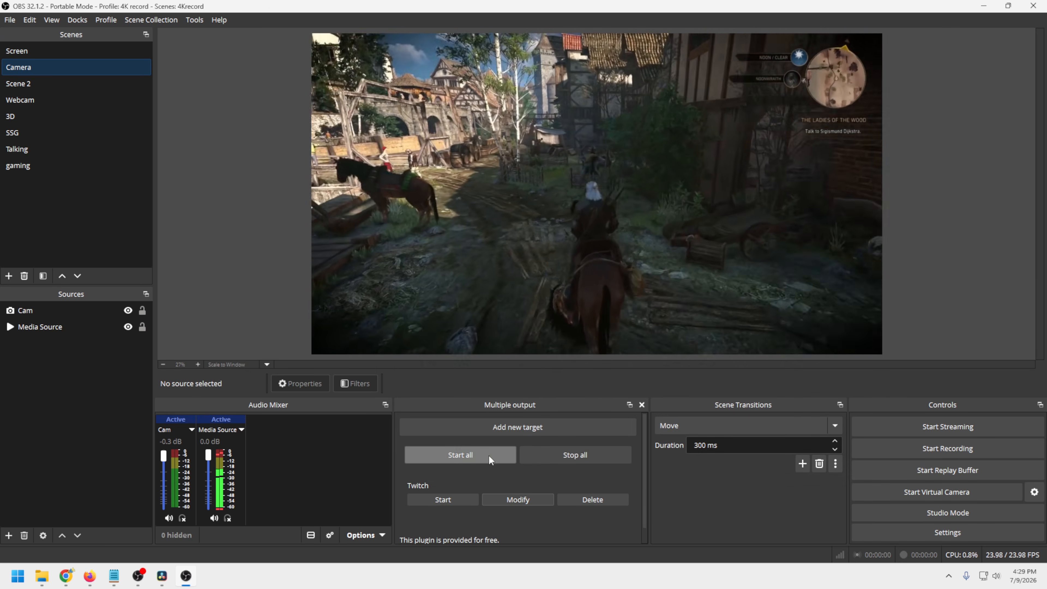
View the main OBS stream settings and close them without making changes
click(944, 532)
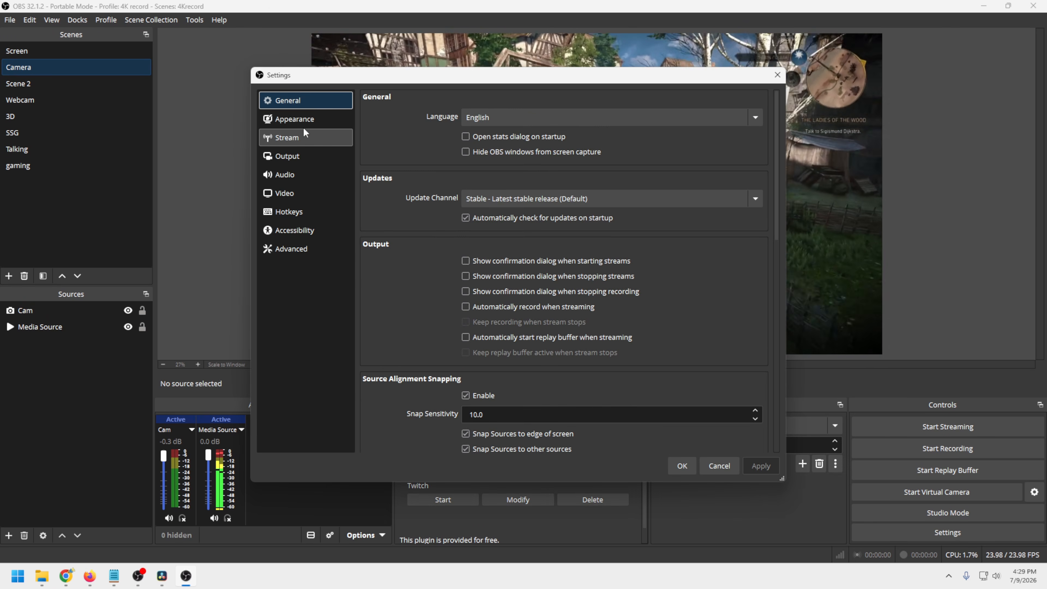
click(287, 138)
click(719, 465)
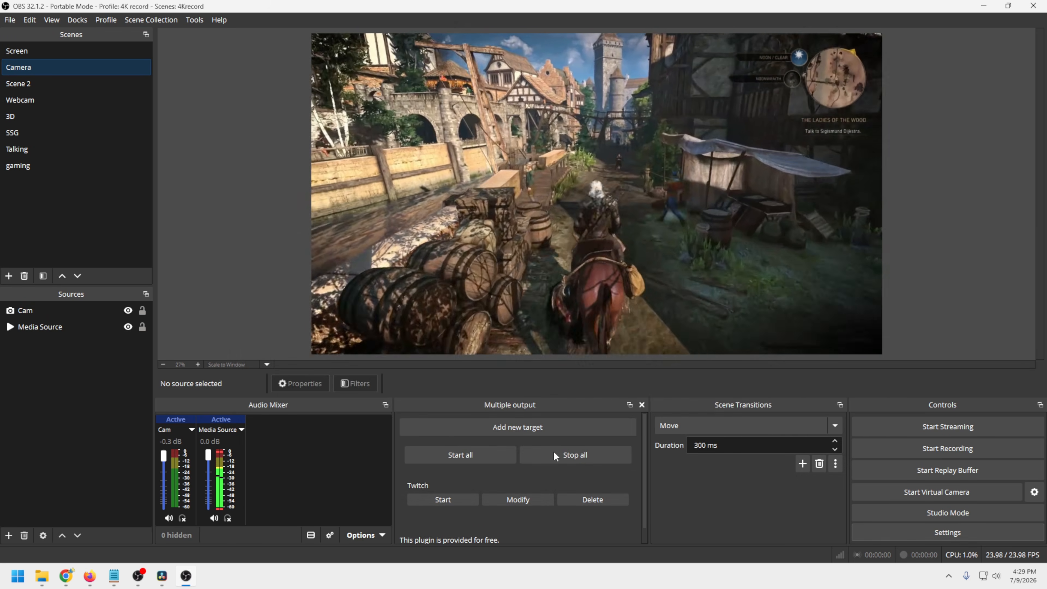
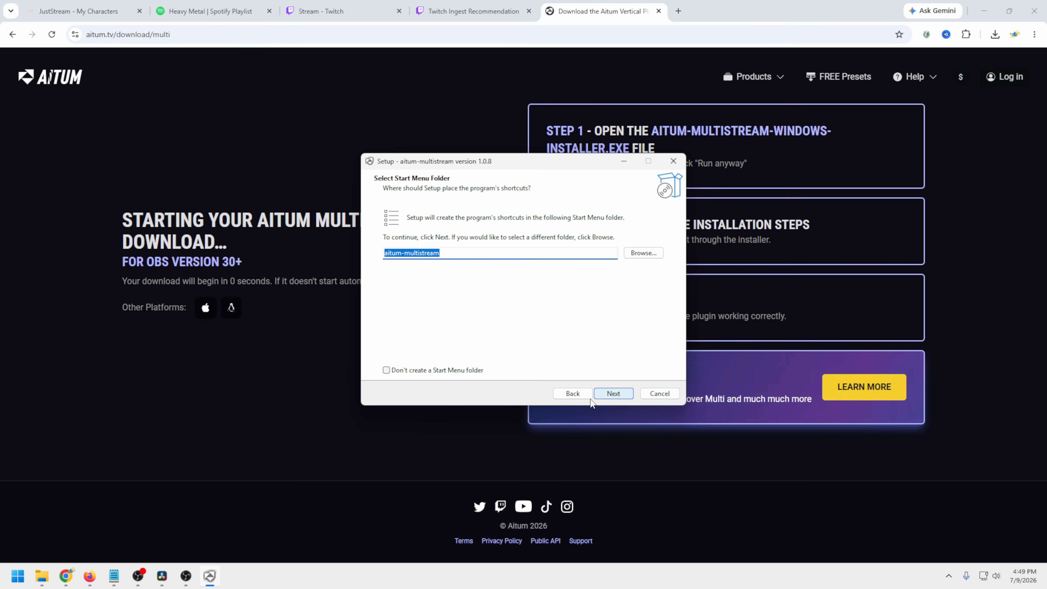
Complete the aitum-multistream 1.0.8 installation, keeping the Start Menu folder aitum-multistream
click(613, 393)
click(614, 393)
click(614, 393)
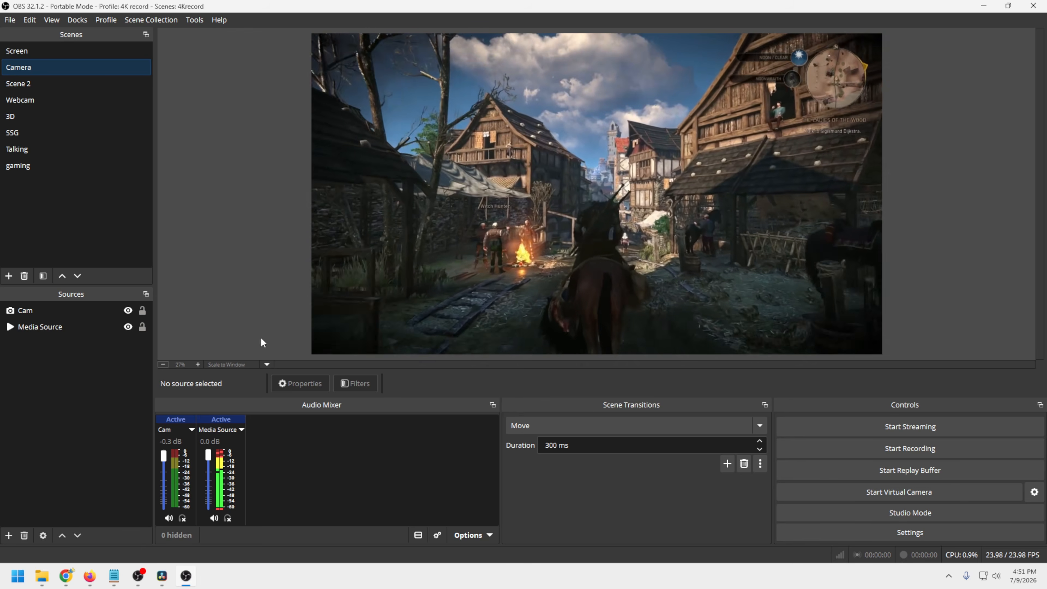
Show the Aitum Multistream dock in OBS and dock it along the right edge of the main window
click(75, 21)
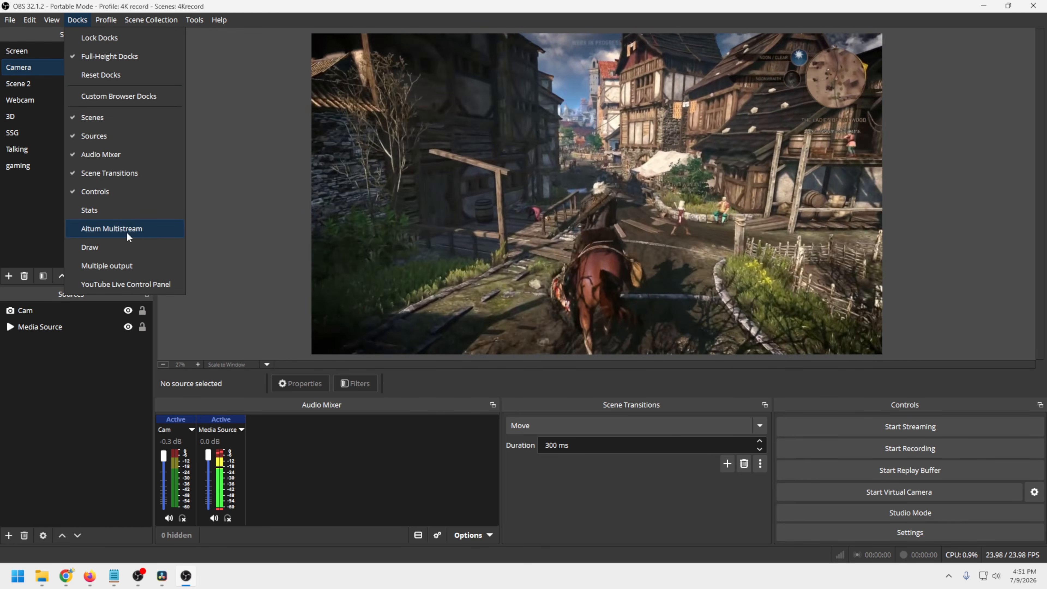
click(126, 231)
drag(372, 111, 1004, 198)
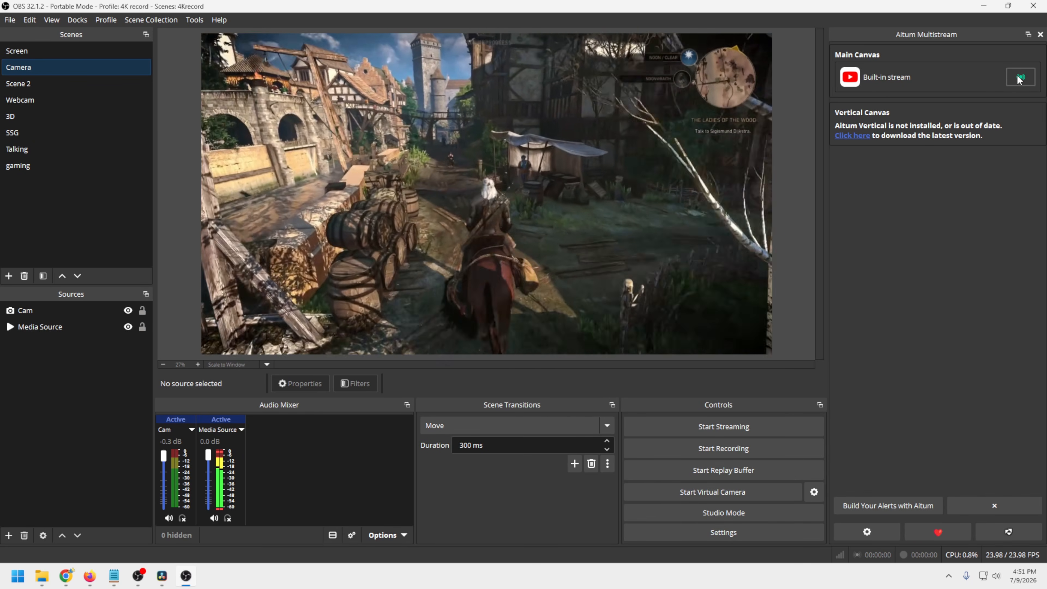
Start a new Twitch output for Aitum Multistream's main canvas and set its server to US East: Ashburn, VA (10)
click(866, 532)
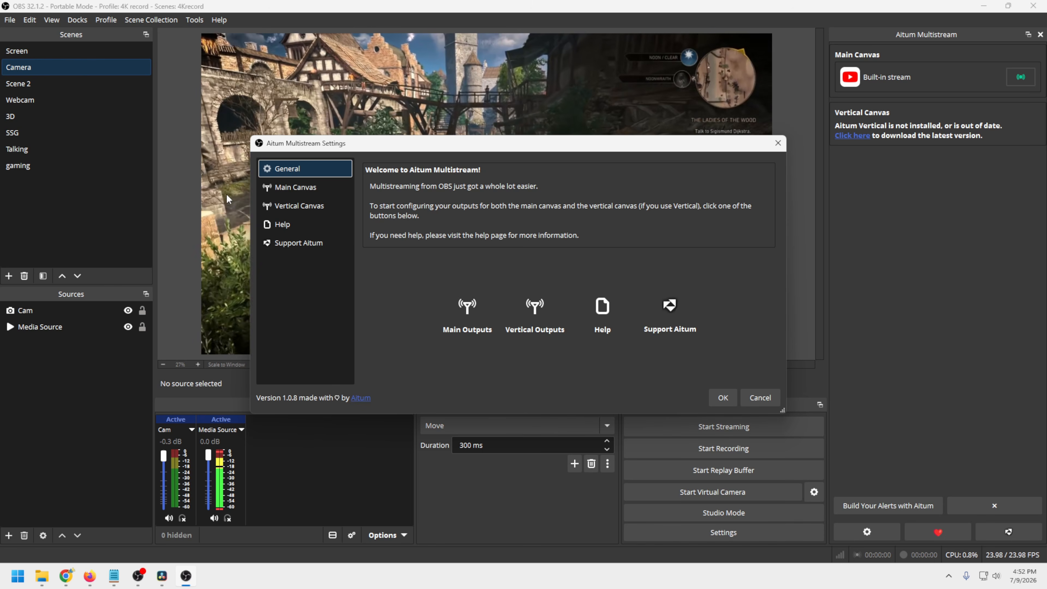
click(293, 189)
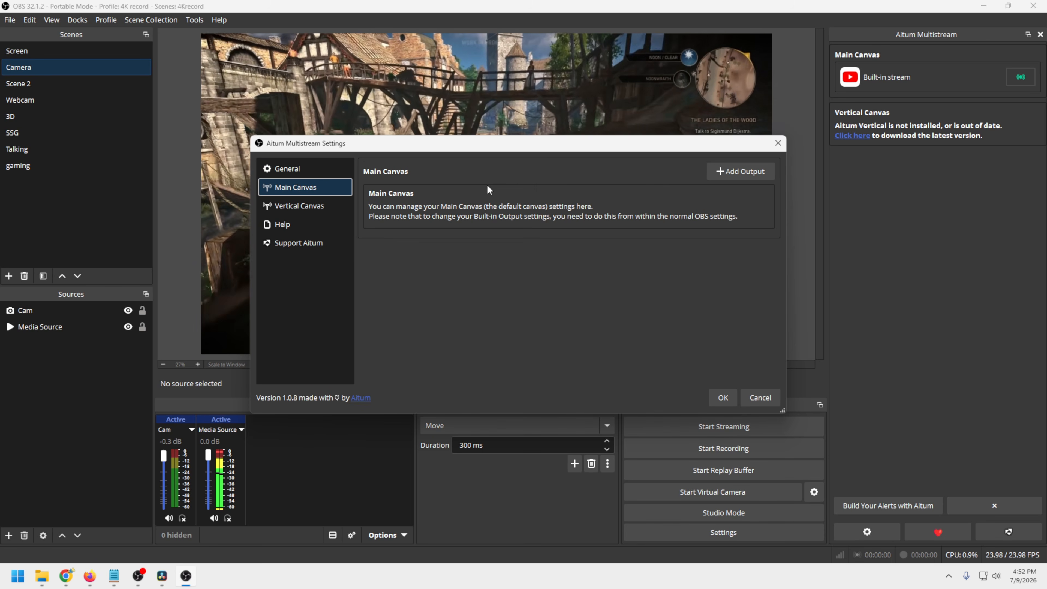
click(295, 169)
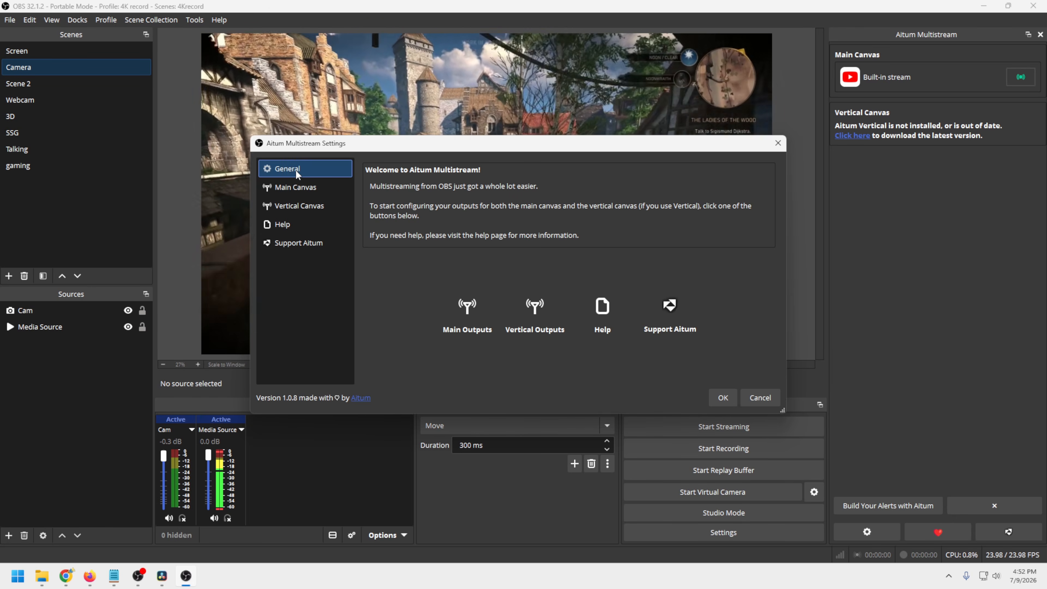
click(467, 315)
click(746, 173)
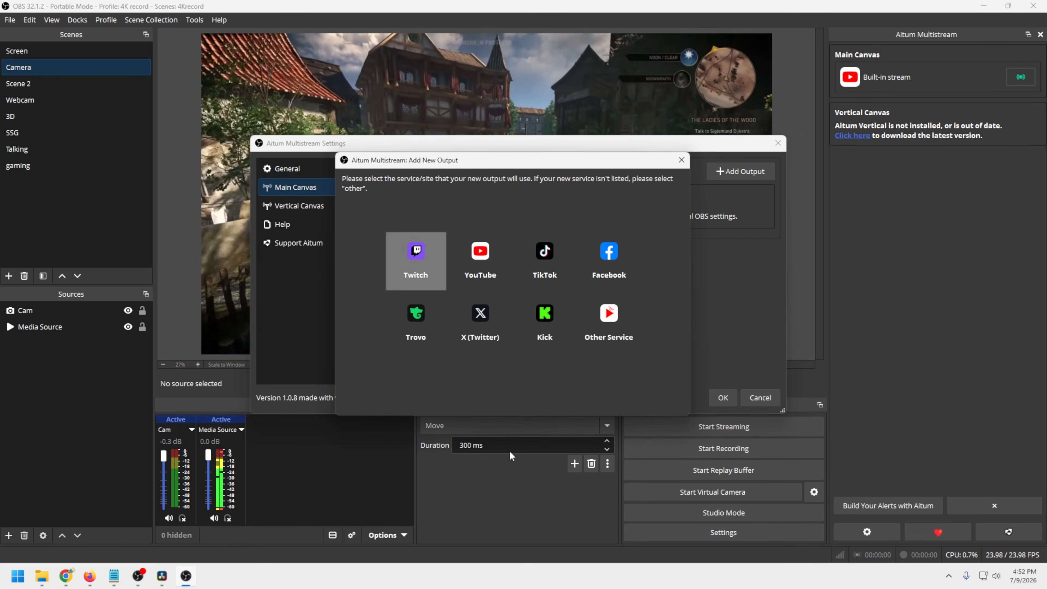
click(411, 266)
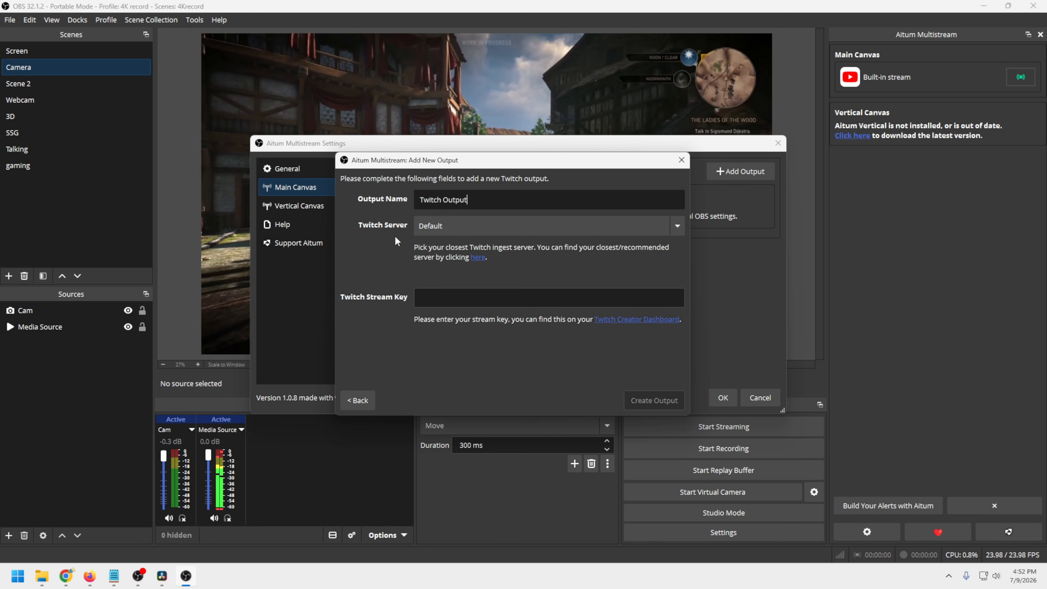
click(676, 230)
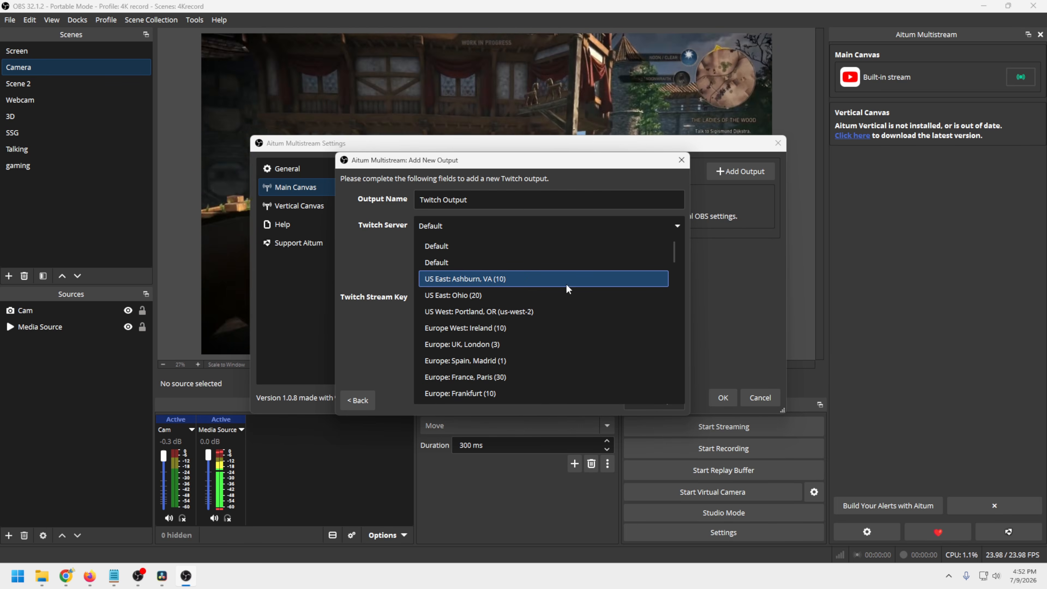
click(479, 279)
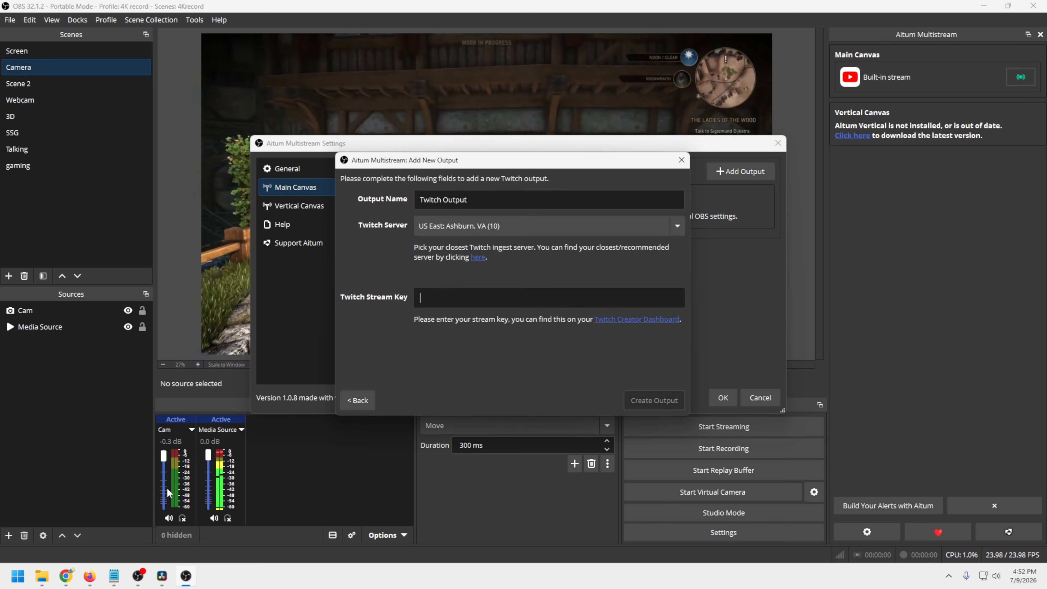
Copy the primary stream key from the Twitch dashboard into the Twitch Stream Key field, create the output, and save the multistream settings
mouse_move(66, 578)
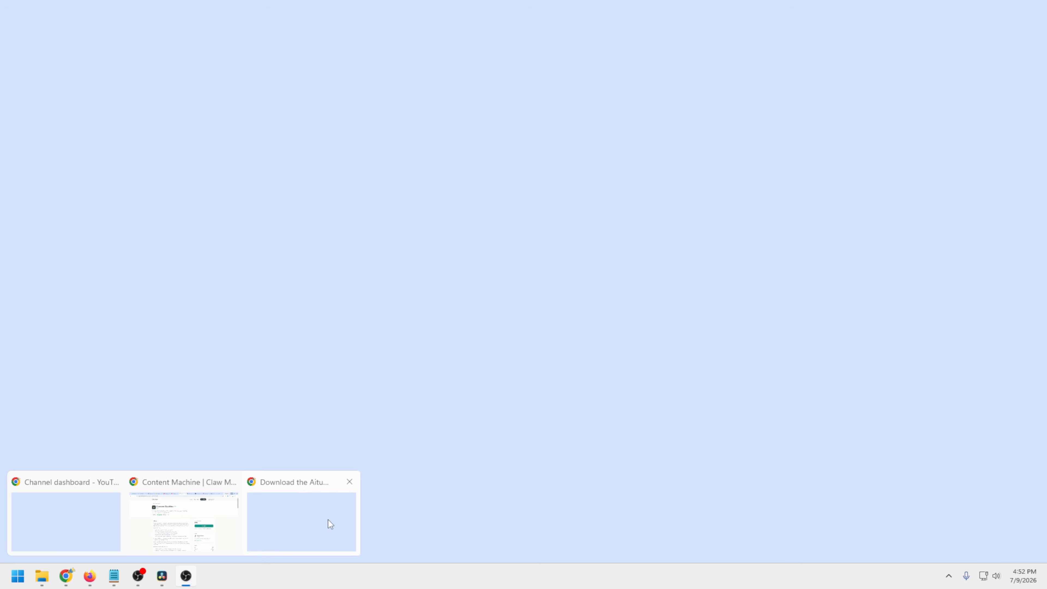
click(328, 520)
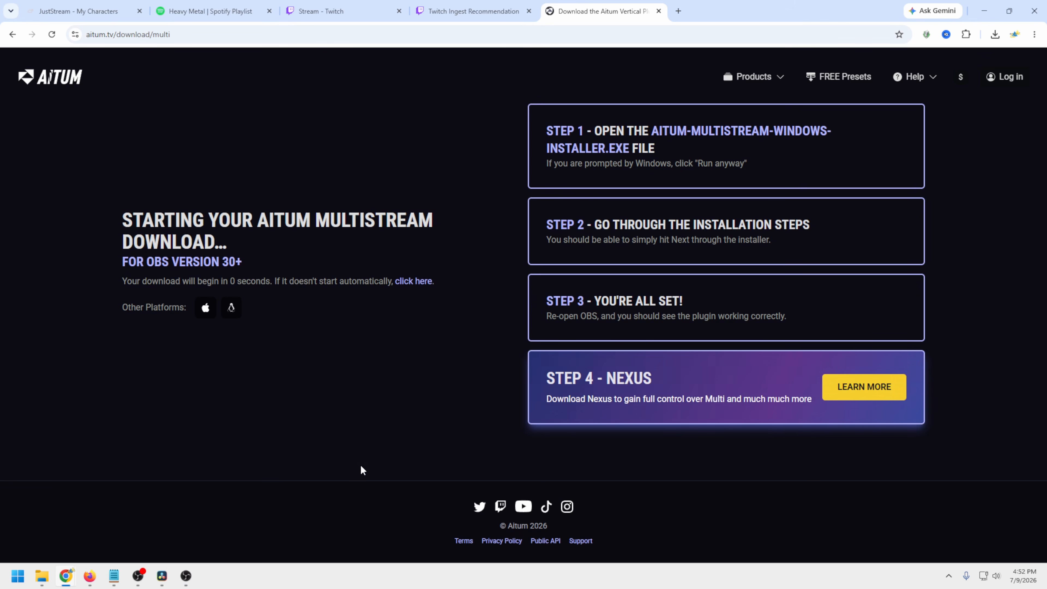
click(318, 12)
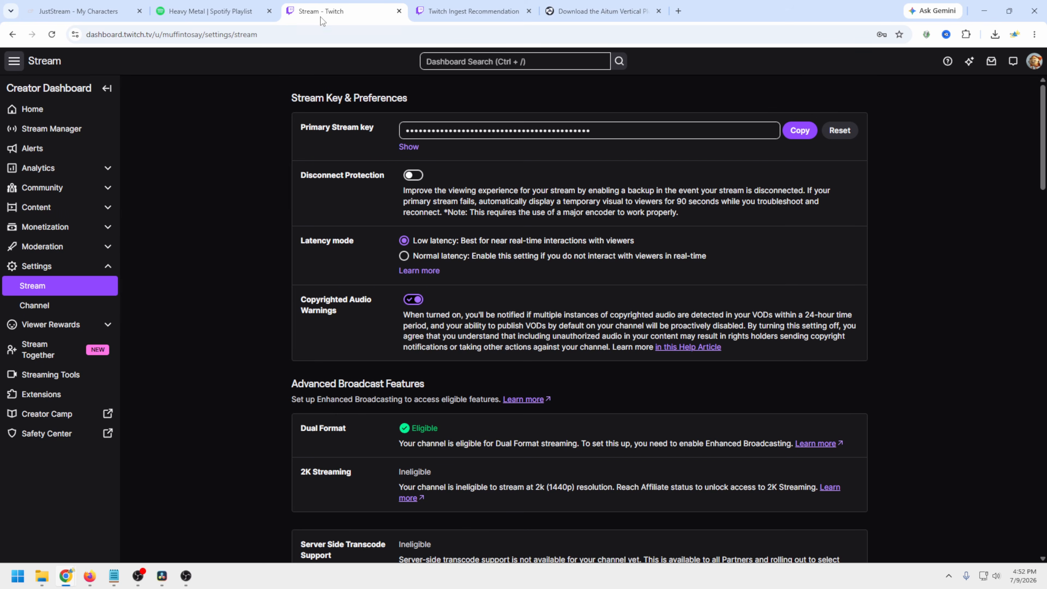
click(188, 578)
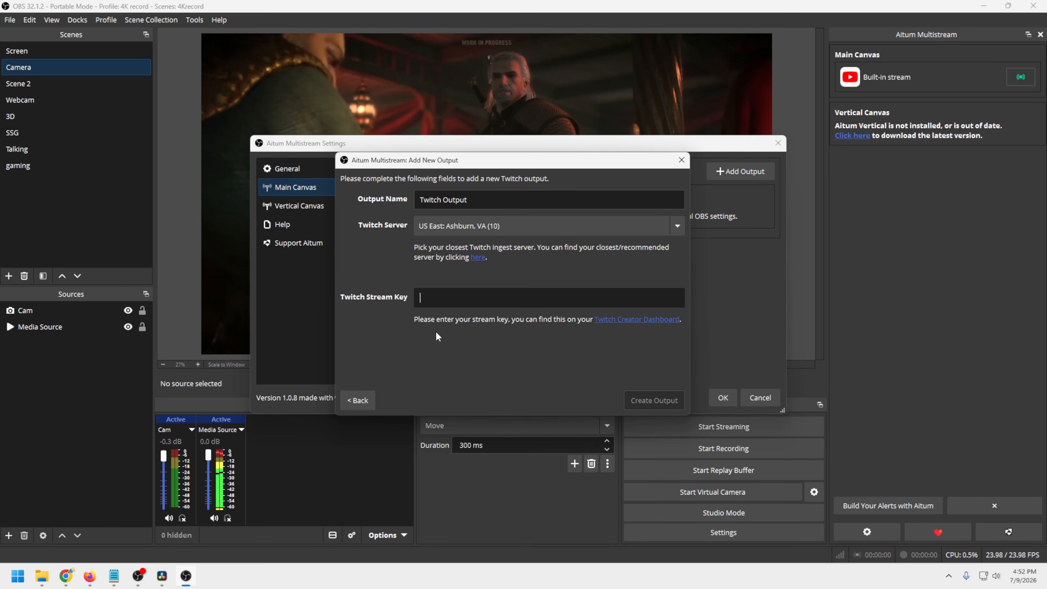
right_click(470, 302)
click(492, 391)
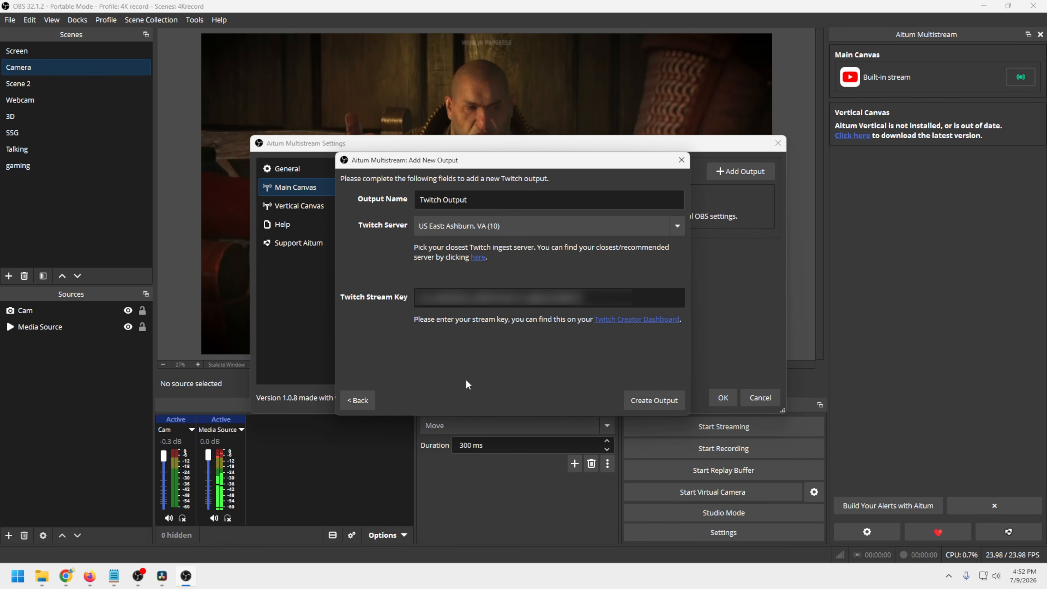
click(655, 400)
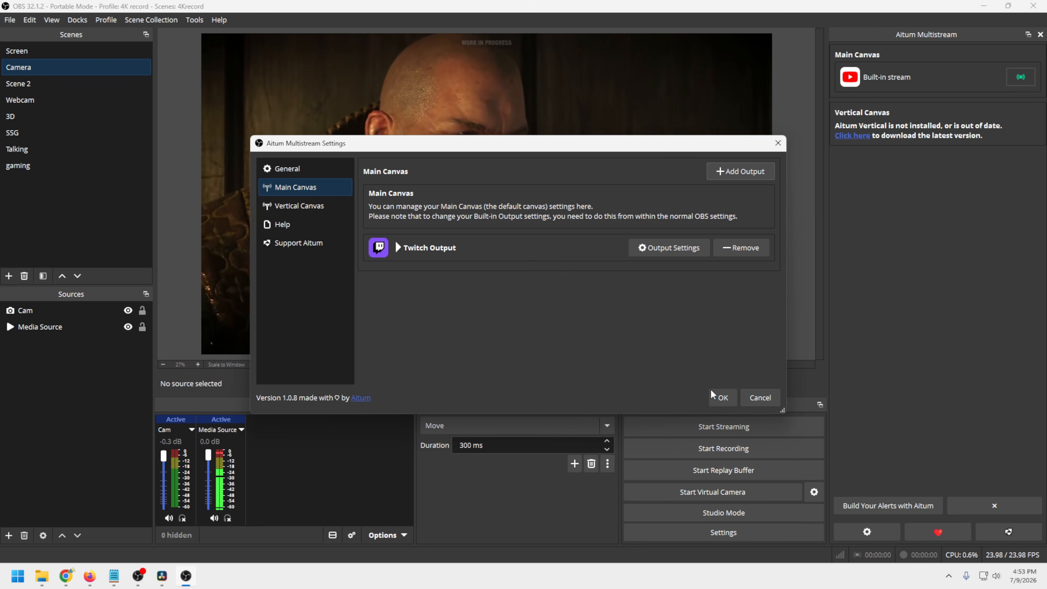
click(721, 397)
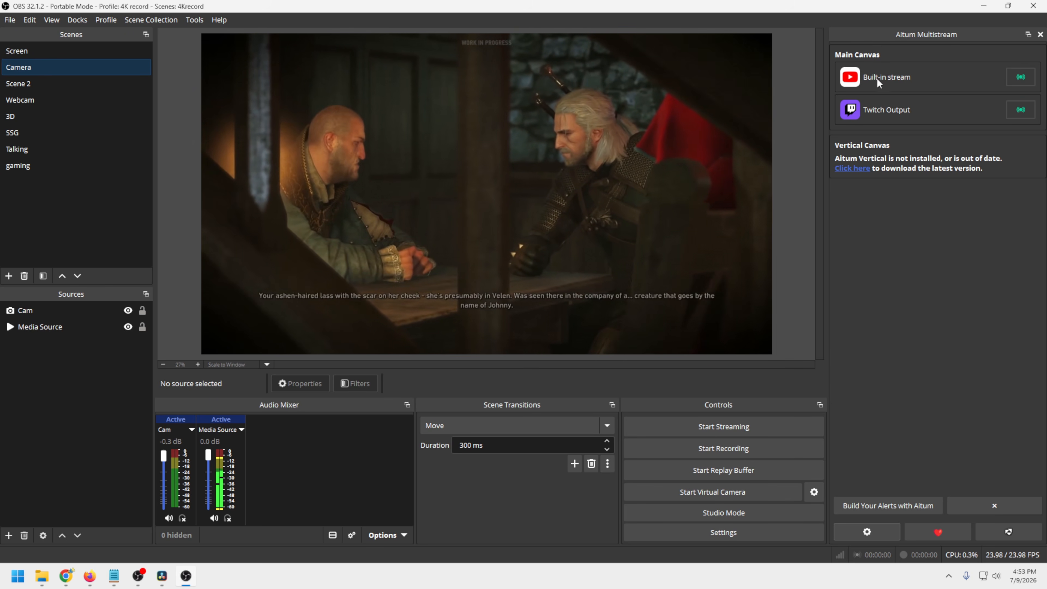
Reopen the Aitum Multistream settings and view the service choices for another main canvas output
click(867, 531)
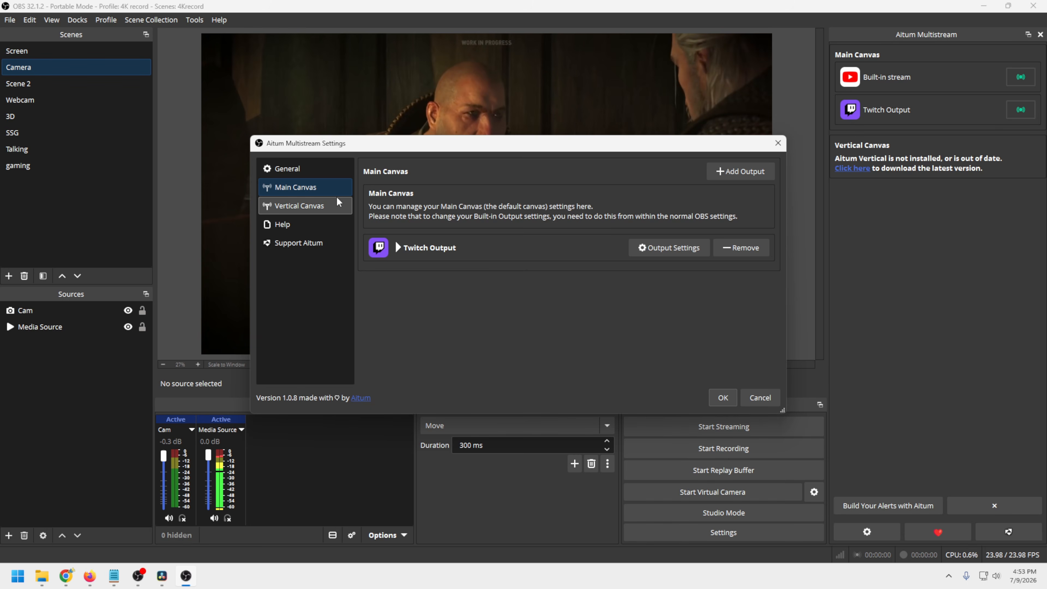
click(734, 173)
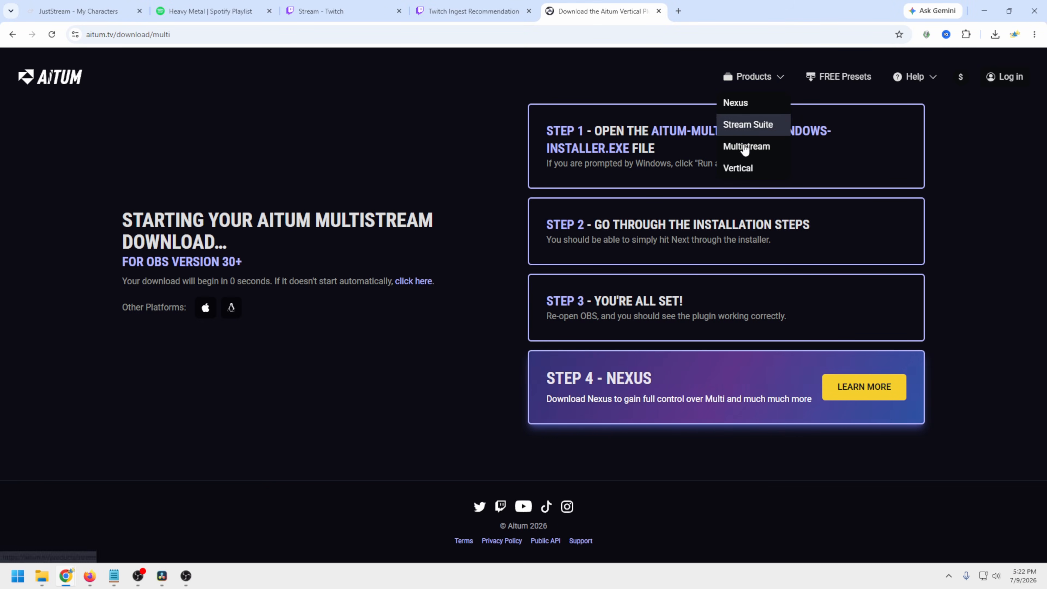
Download the free Aitum Vertical plugin from the Aitum website and run vertical-canvas-windows-installer.exe from the Downloads folder
click(745, 170)
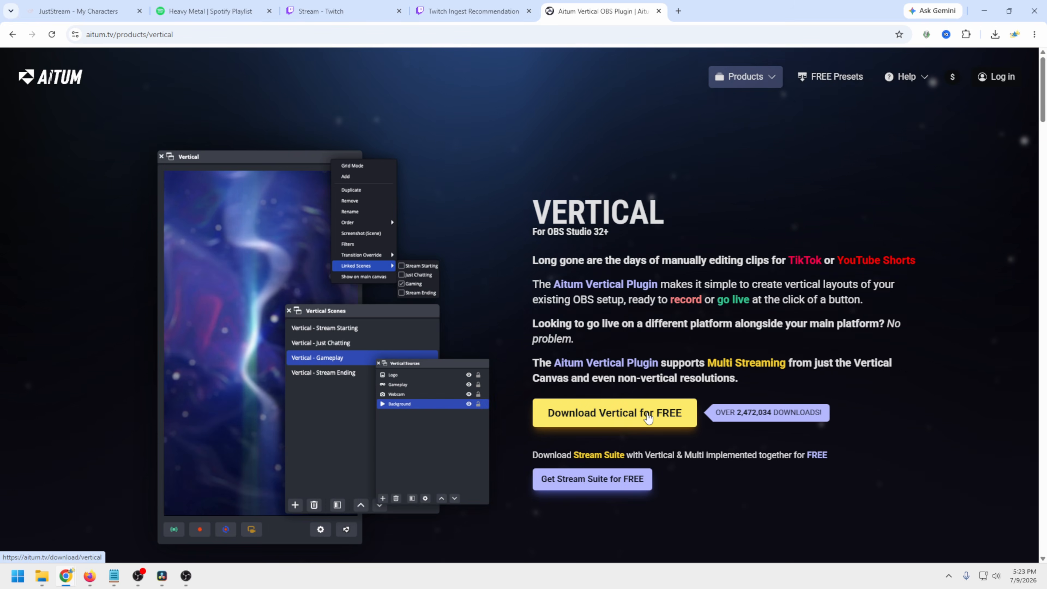
click(648, 418)
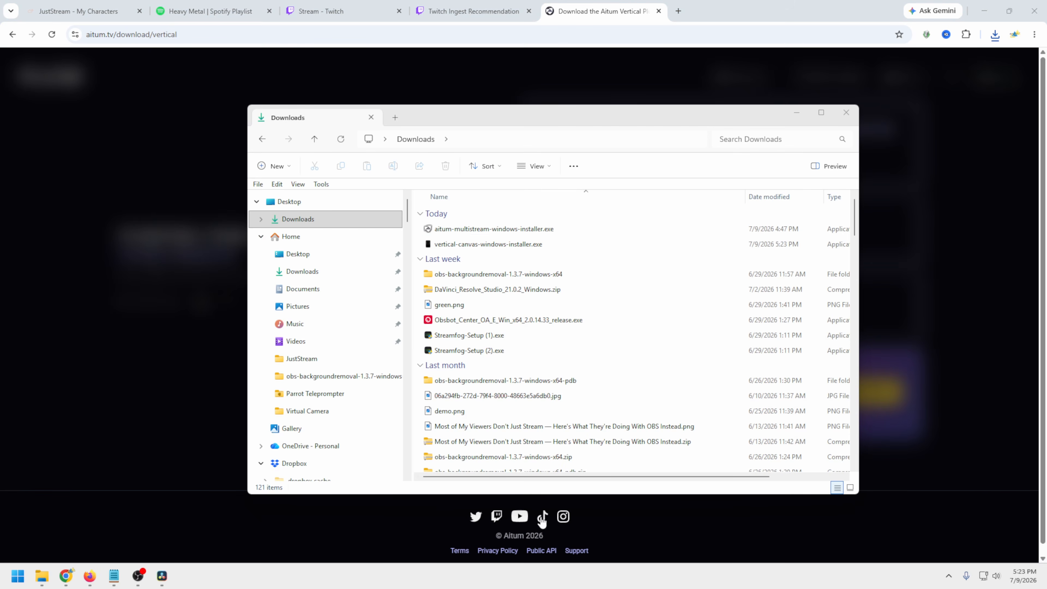
double_click(486, 244)
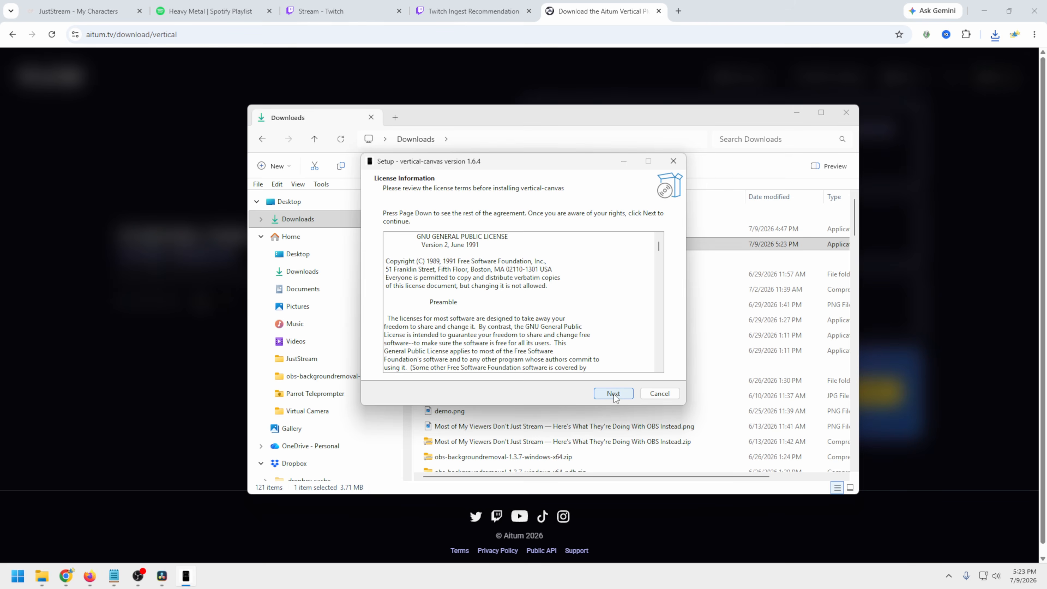
Set the vertical-canvas install destination to F:\OBS-Studio-30.2.3 Tutorial Portable and complete the installation
click(614, 394)
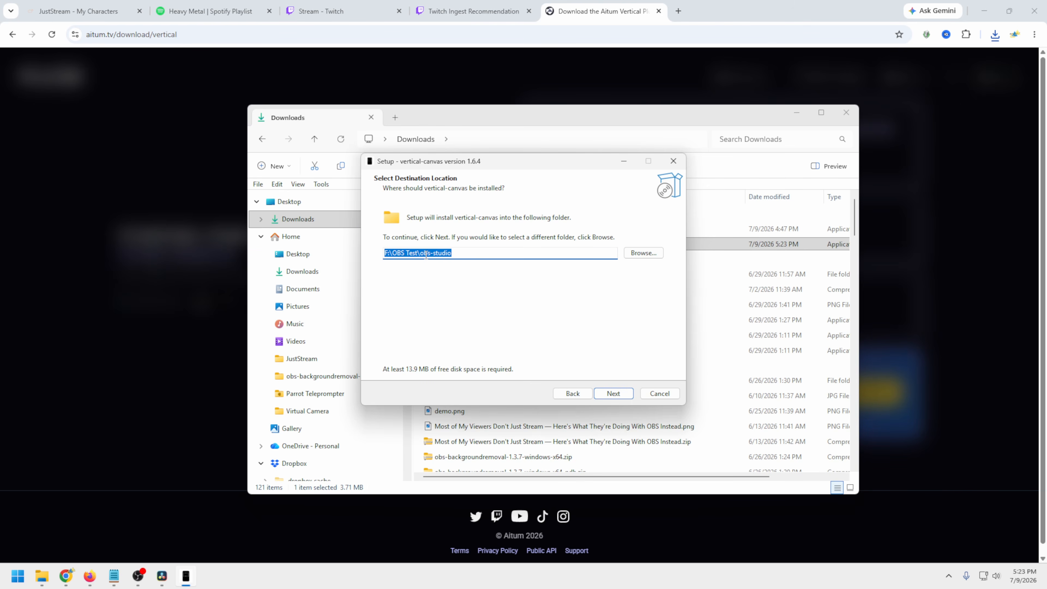
click(644, 253)
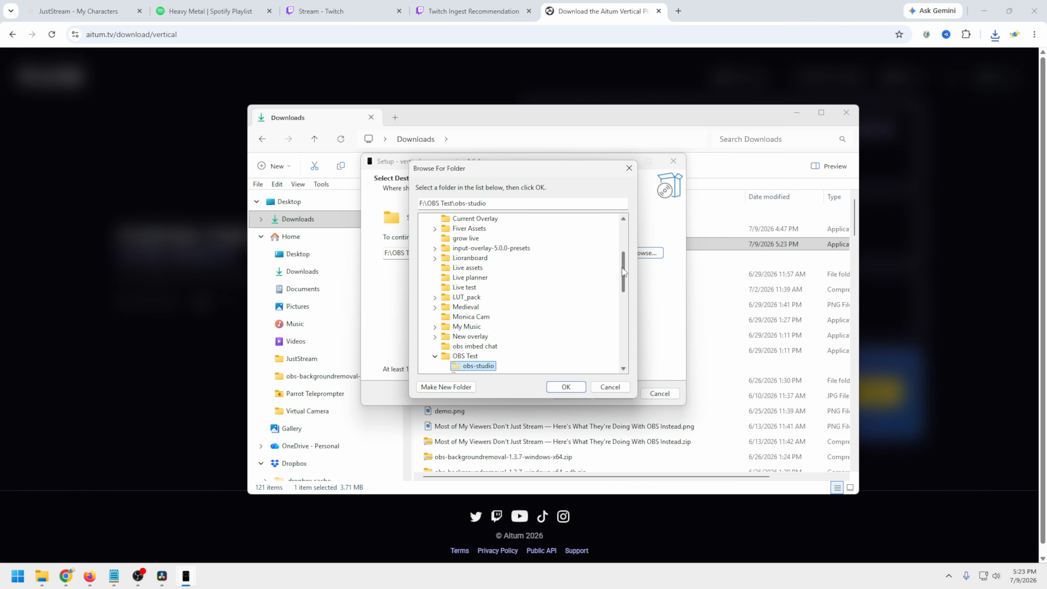
scroll(622, 268, down, 3)
click(503, 317)
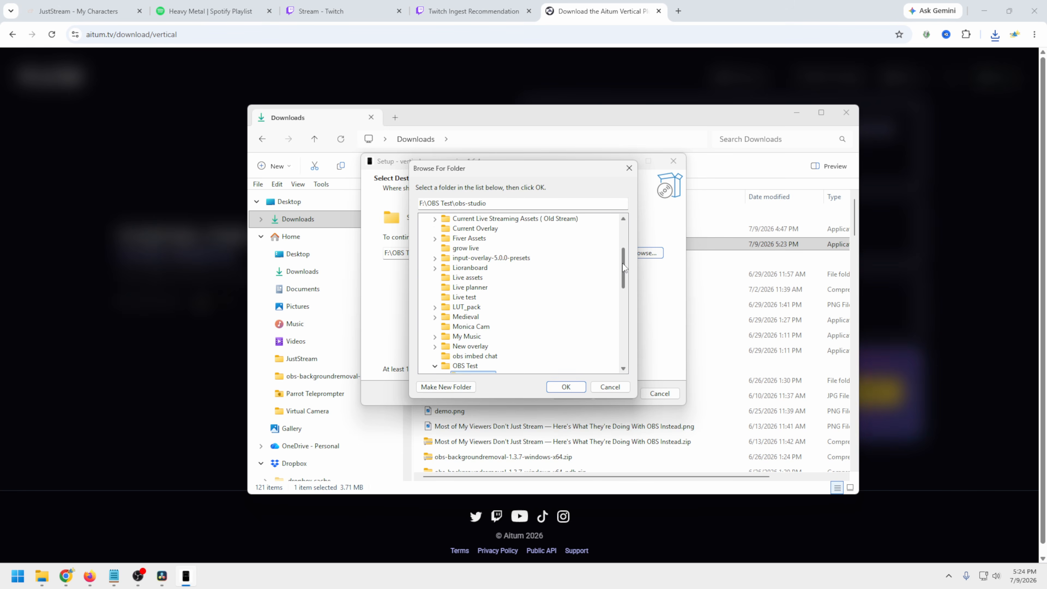
click(565, 388)
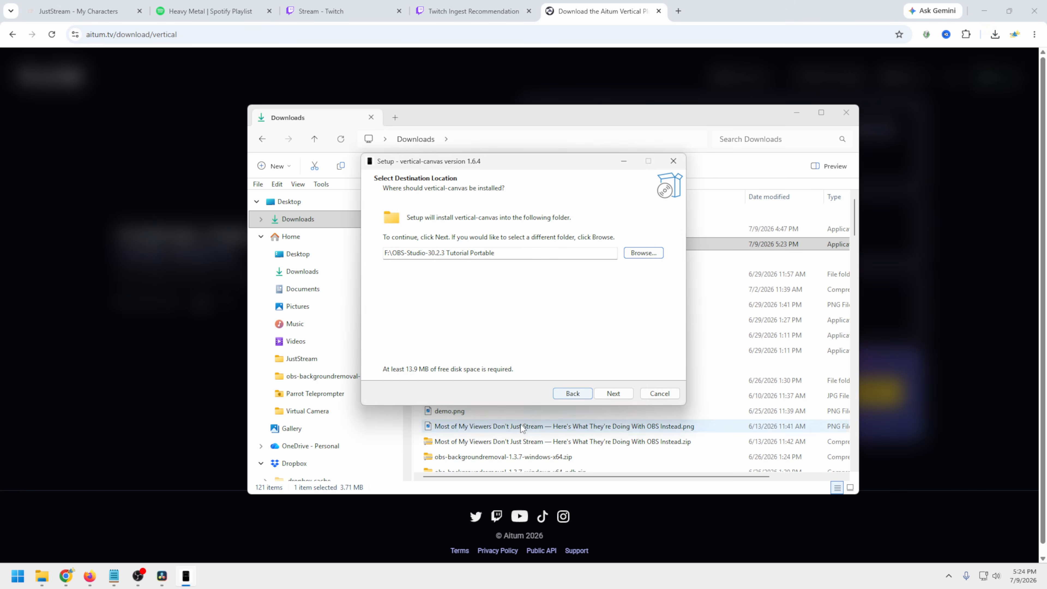
click(613, 394)
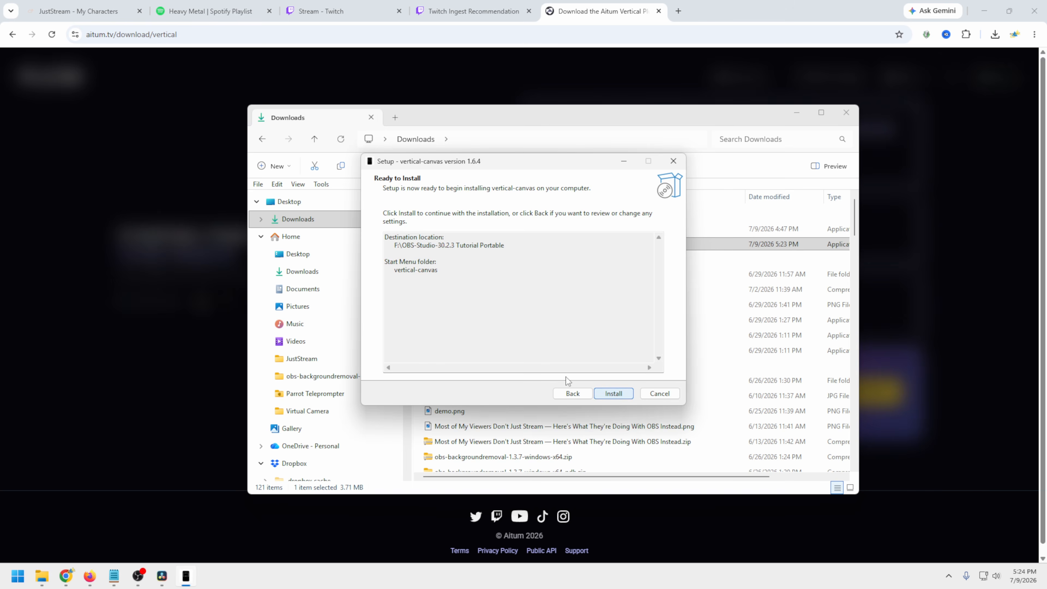
click(613, 394)
click(619, 394)
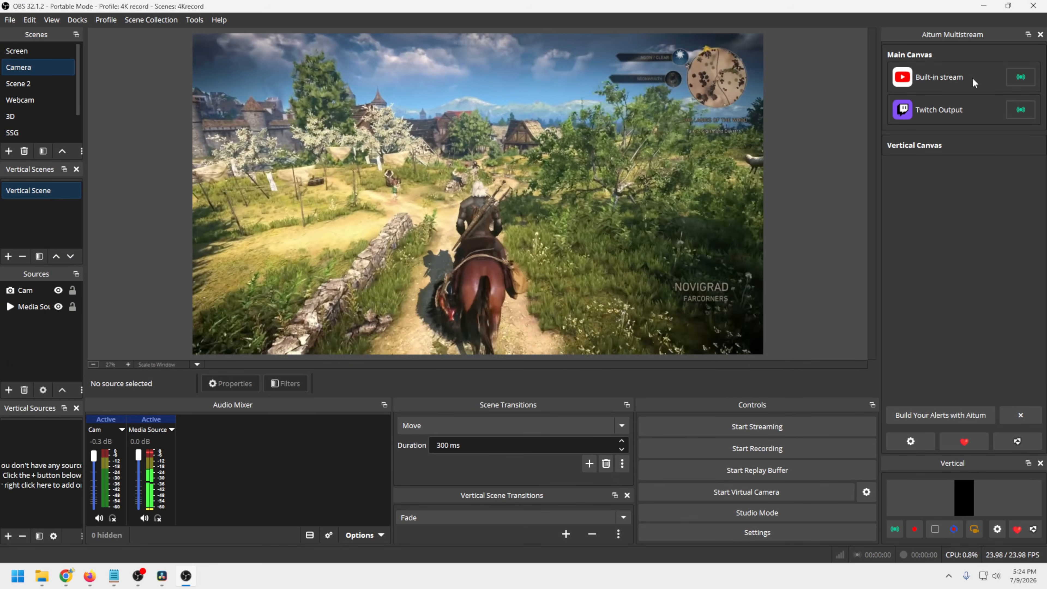
Dock the Vertical preview beside Aitum Multistream, stack Vertical Scenes and Vertical Sources beneath it, and enlarge the Vertical Scenes area
drag(957, 463, 808, 198)
drag(29, 169, 490, 145)
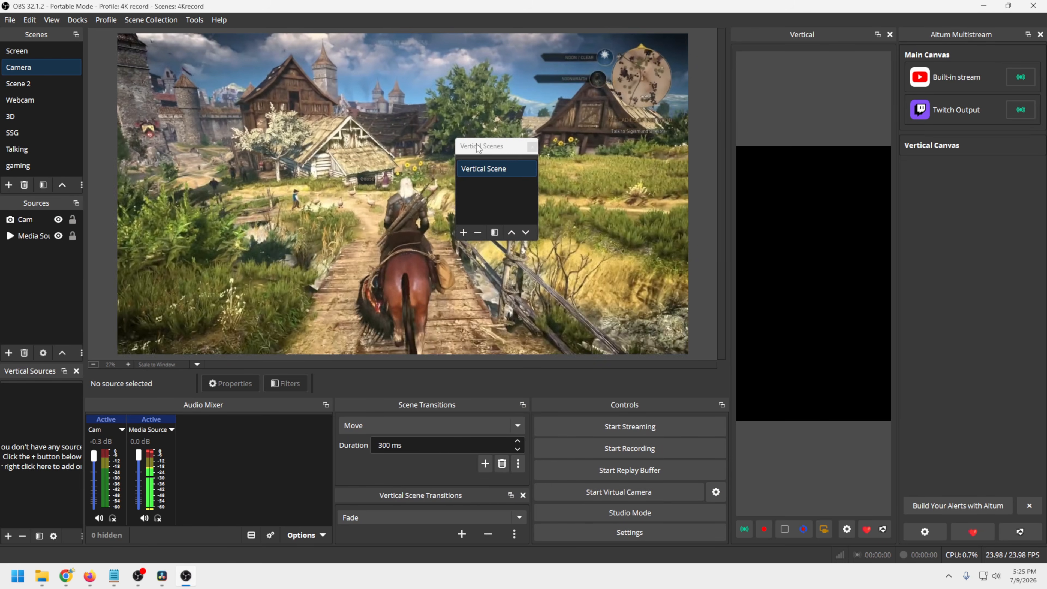
drag(30, 371, 376, 164)
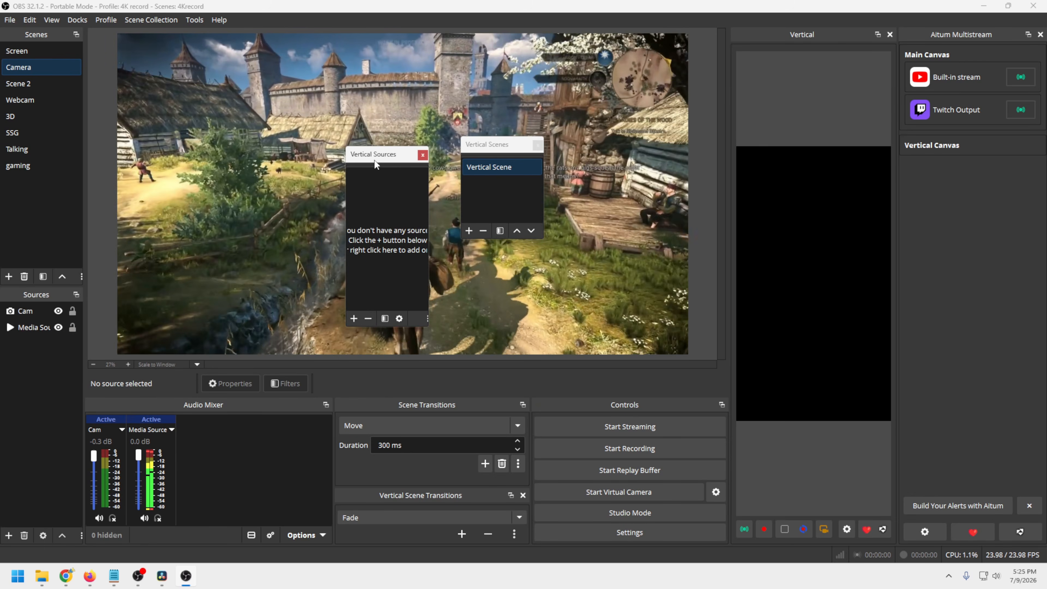
drag(488, 144, 804, 457)
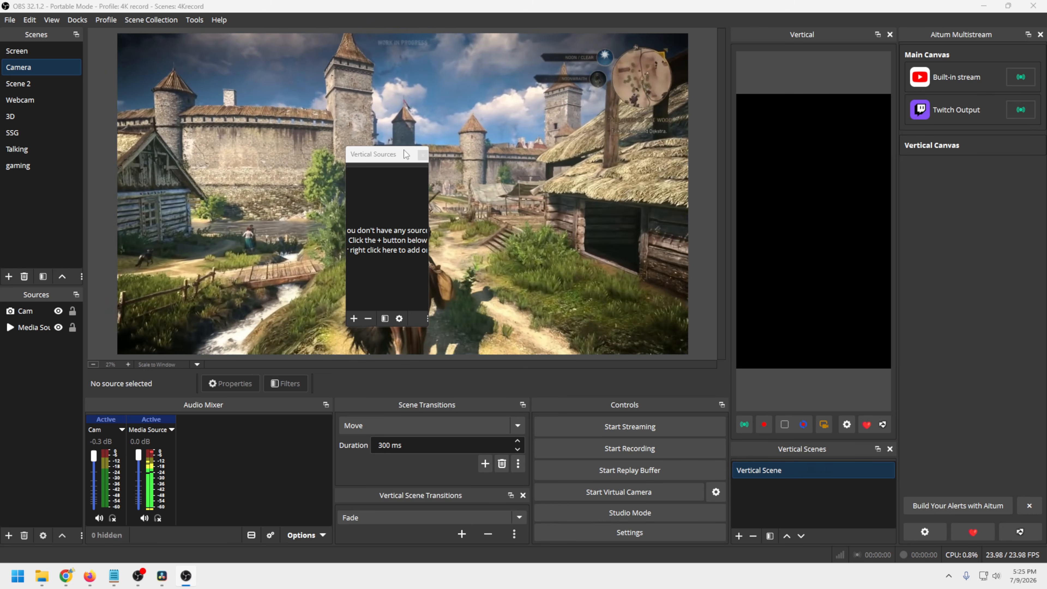
drag(397, 156, 835, 529)
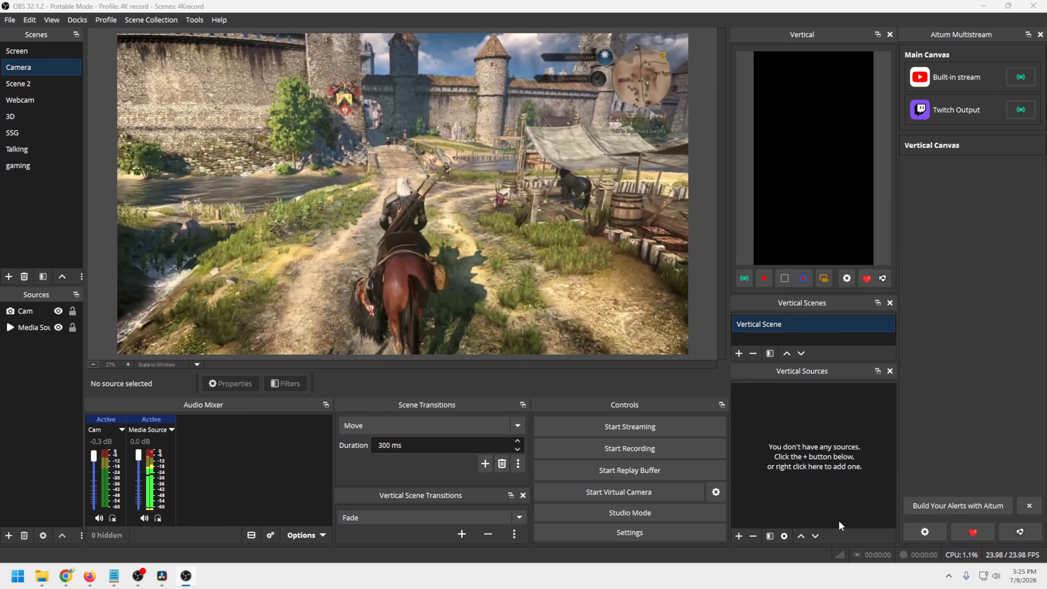
drag(818, 364, 833, 434)
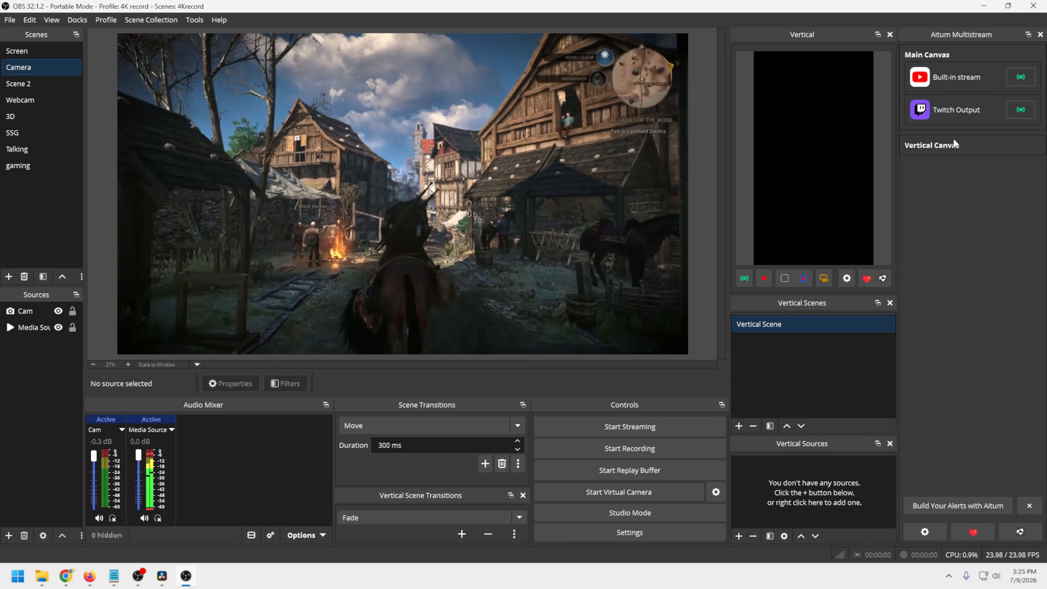
View the fields for a new TikTok output on the vertical canvas in the Aitum Multistream settings
click(925, 532)
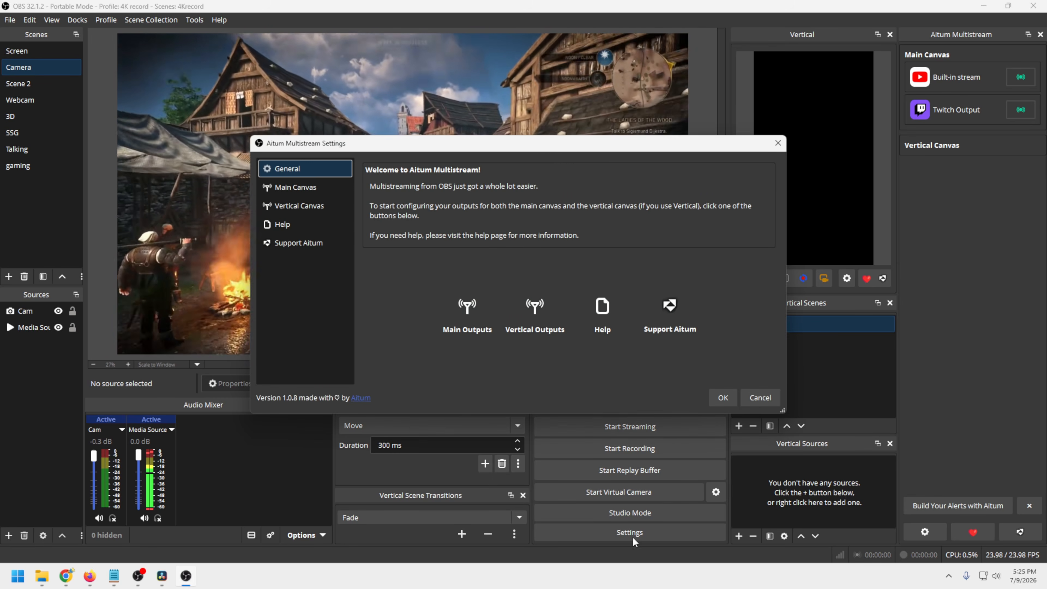
click(534, 316)
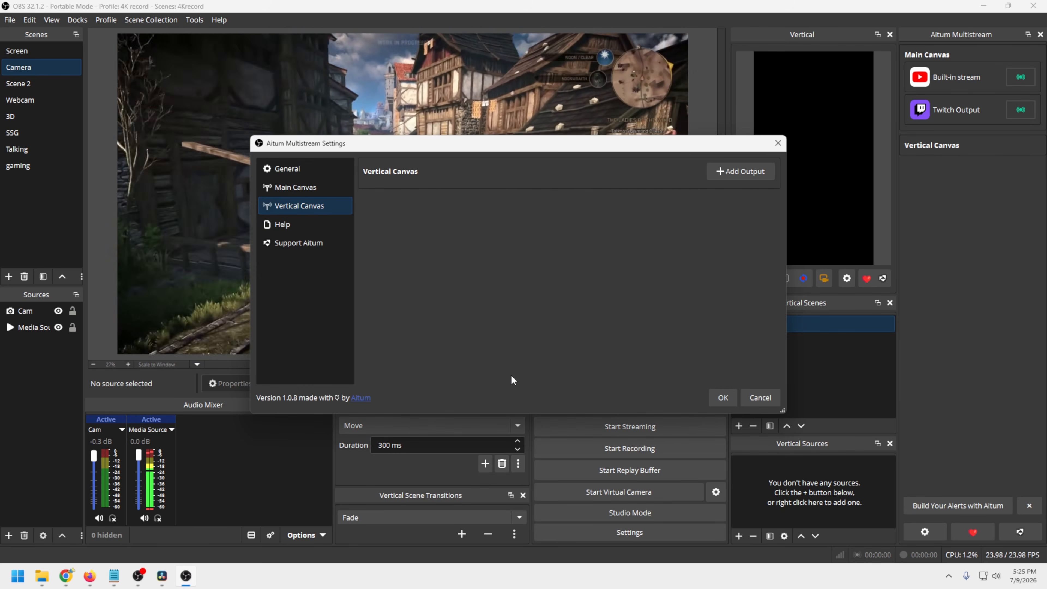
click(741, 173)
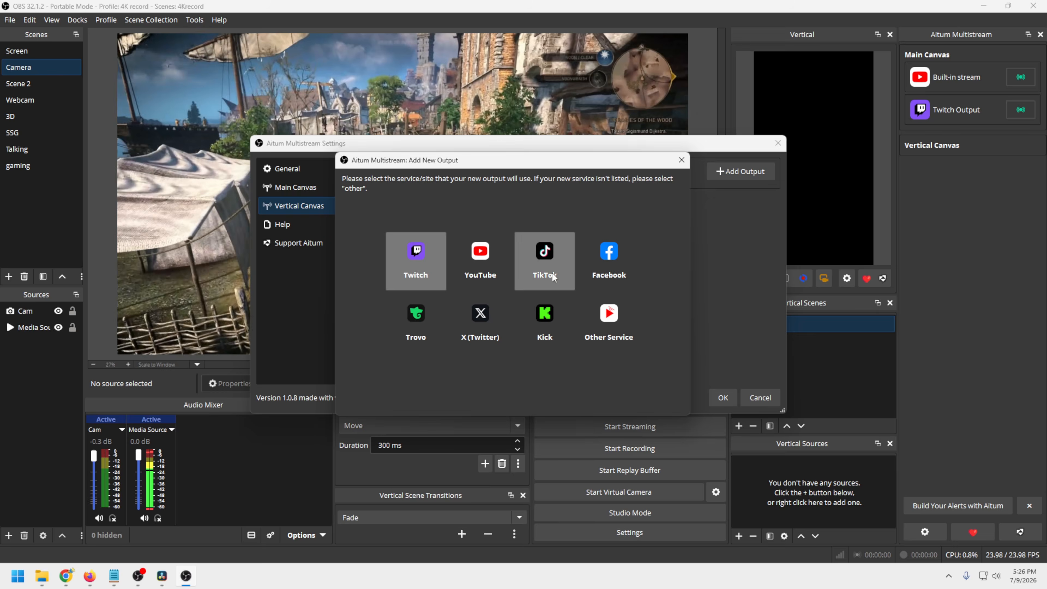
click(552, 273)
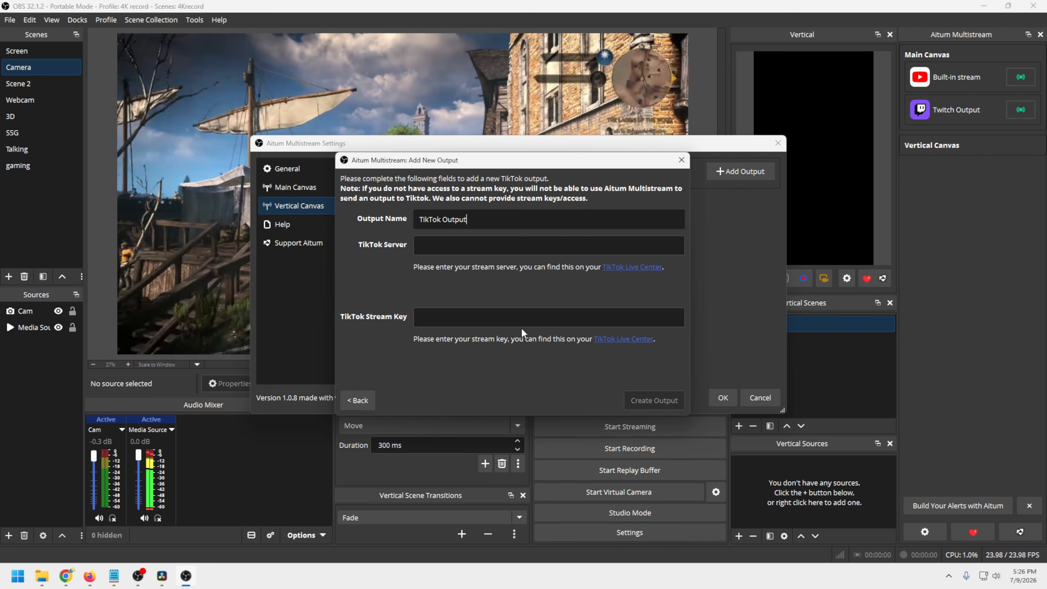
key(Escape)
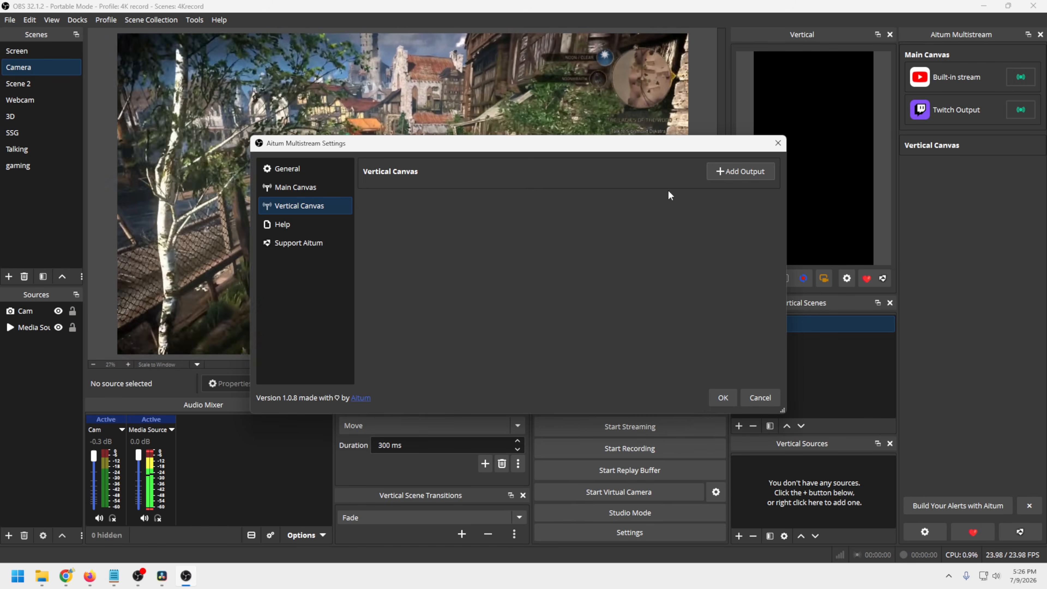
View the fields and server choices for a new YouTube output on the vertical canvas, and close the multistream settings
click(741, 171)
click(497, 263)
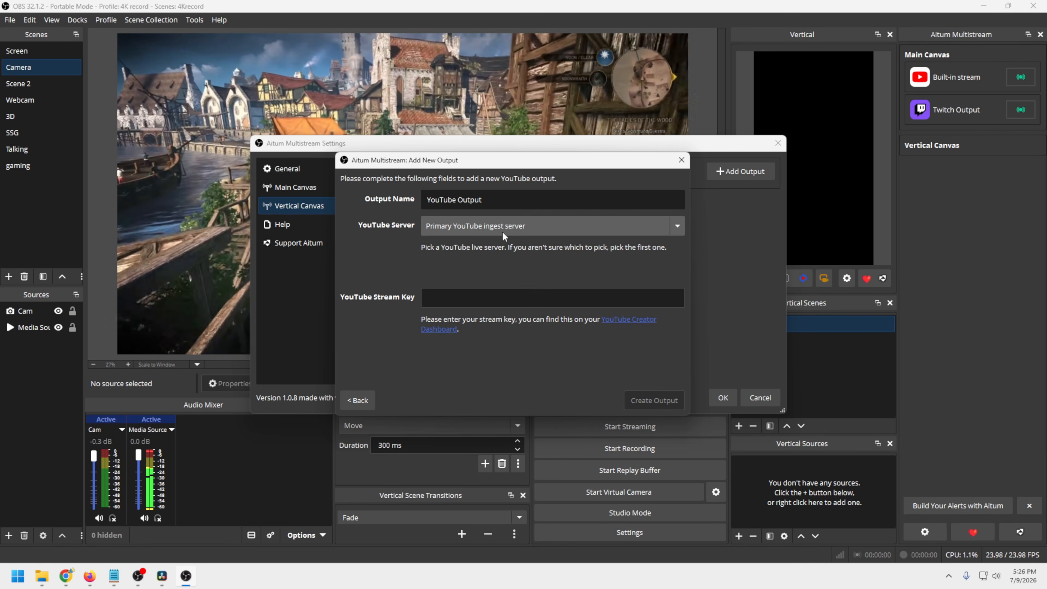
click(545, 226)
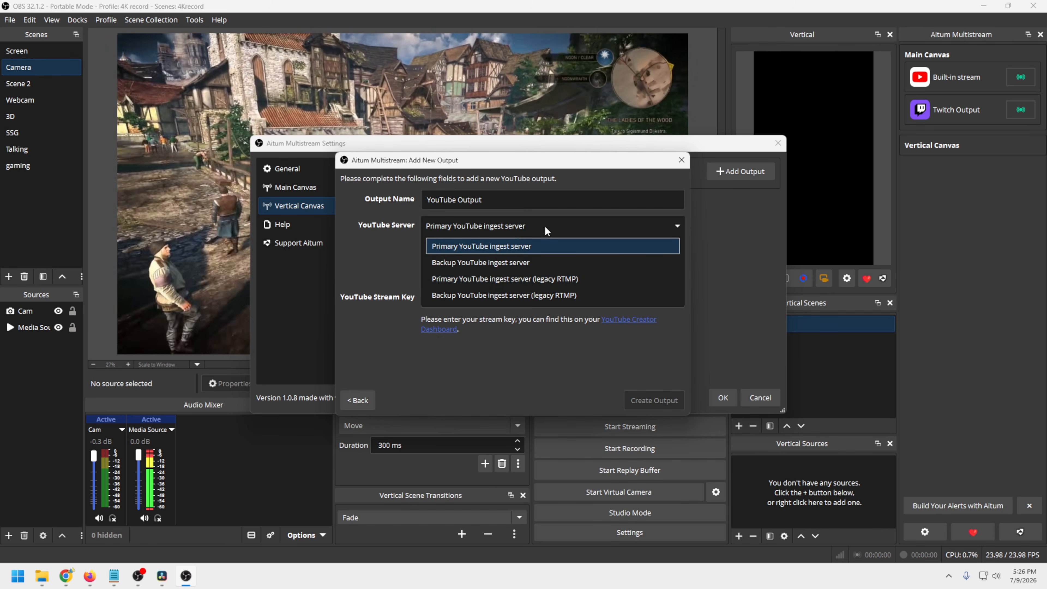
click(449, 305)
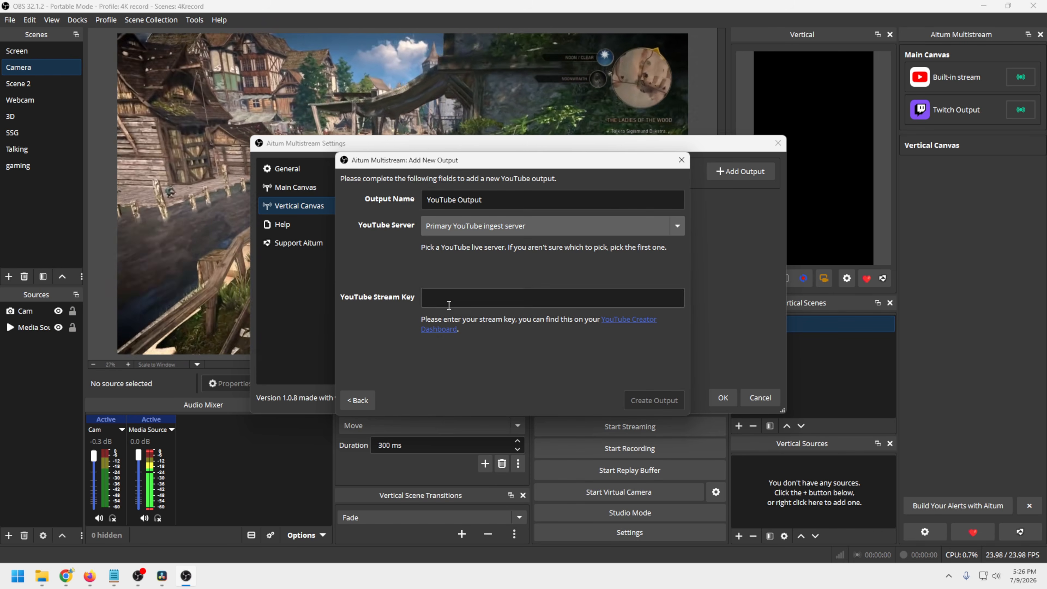
click(681, 161)
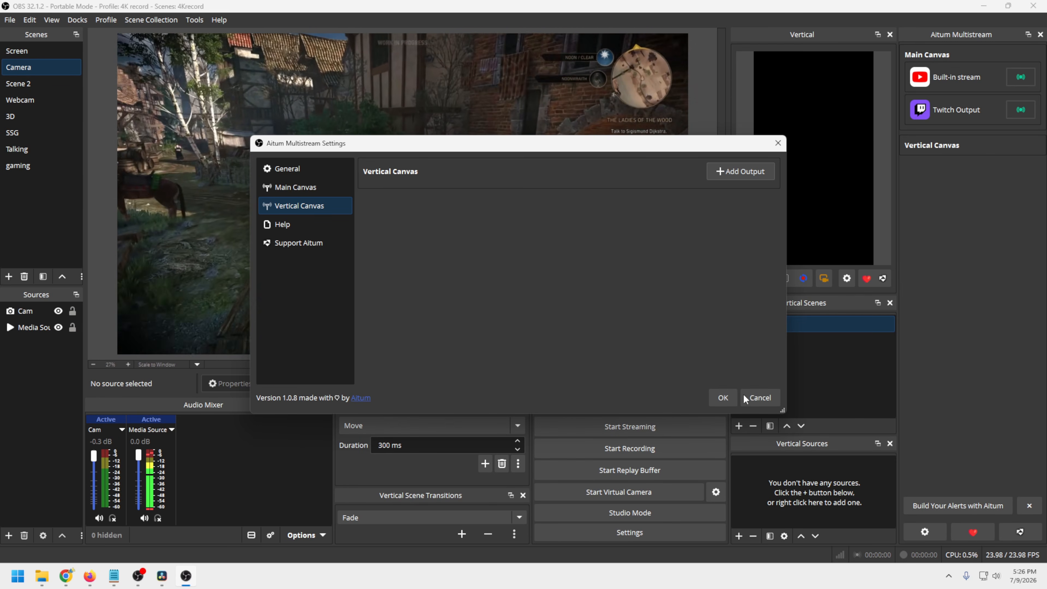
click(722, 397)
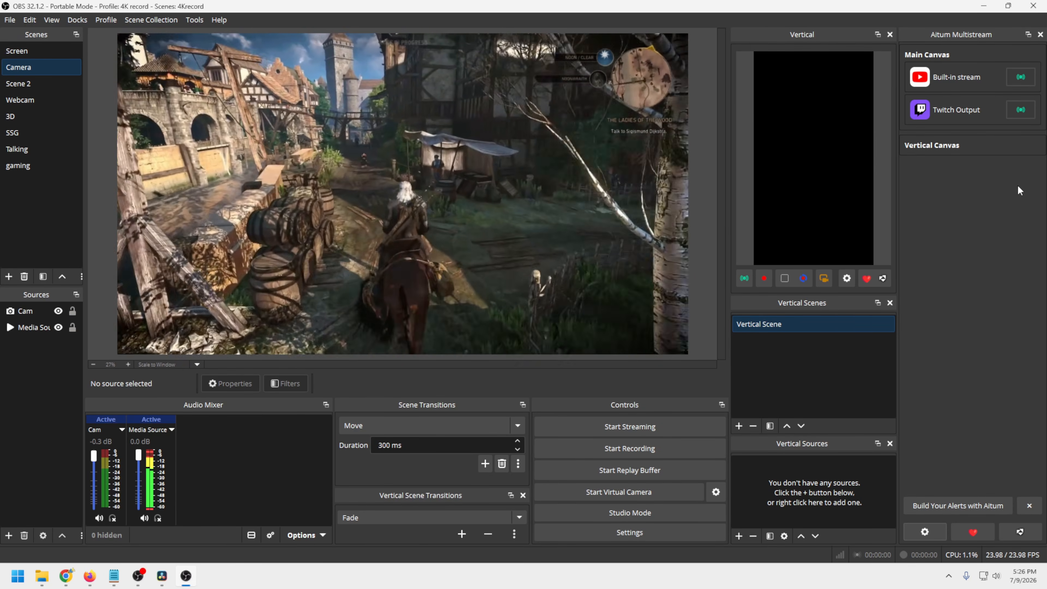
Rename the existing vertical scene to "Vertical Camera"
click(809, 324)
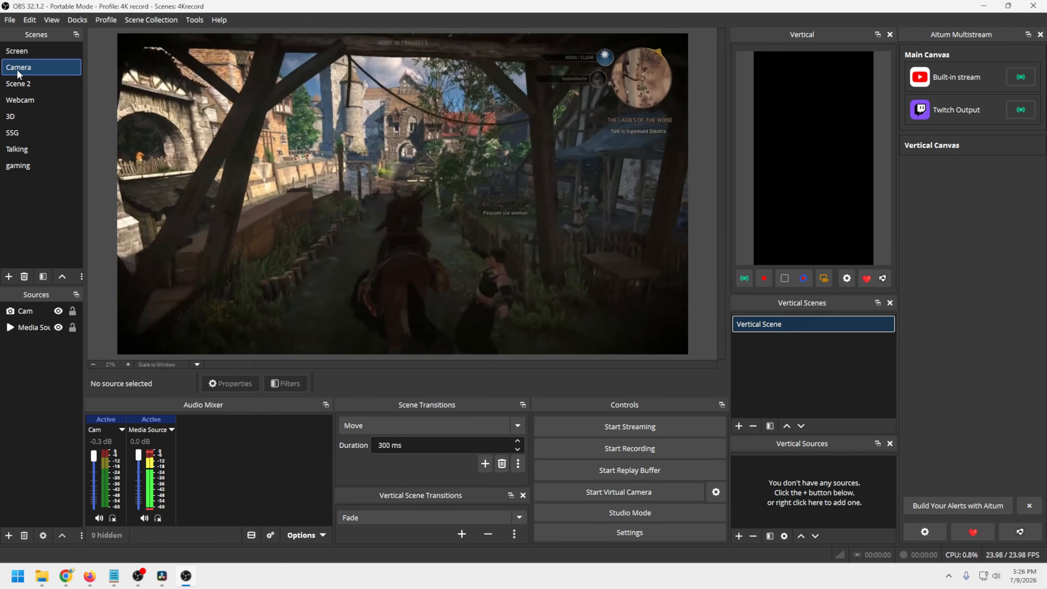
double_click(764, 317)
key(BackSpace)
key(BackSpace)
key(BackSpace)
key(BackSpace)
key(BackSpace)
text(Camera)
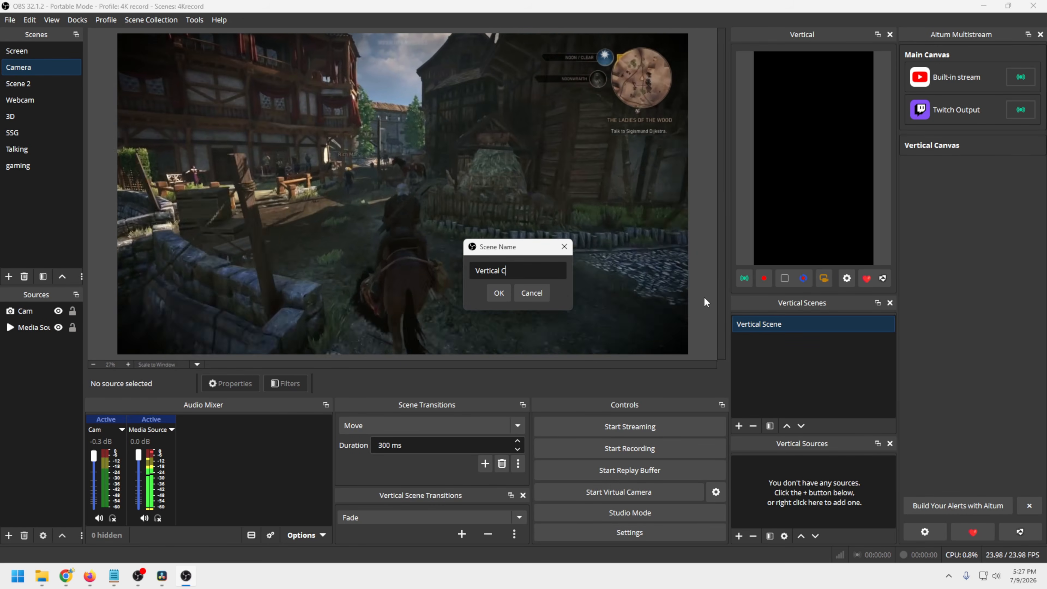
click(498, 292)
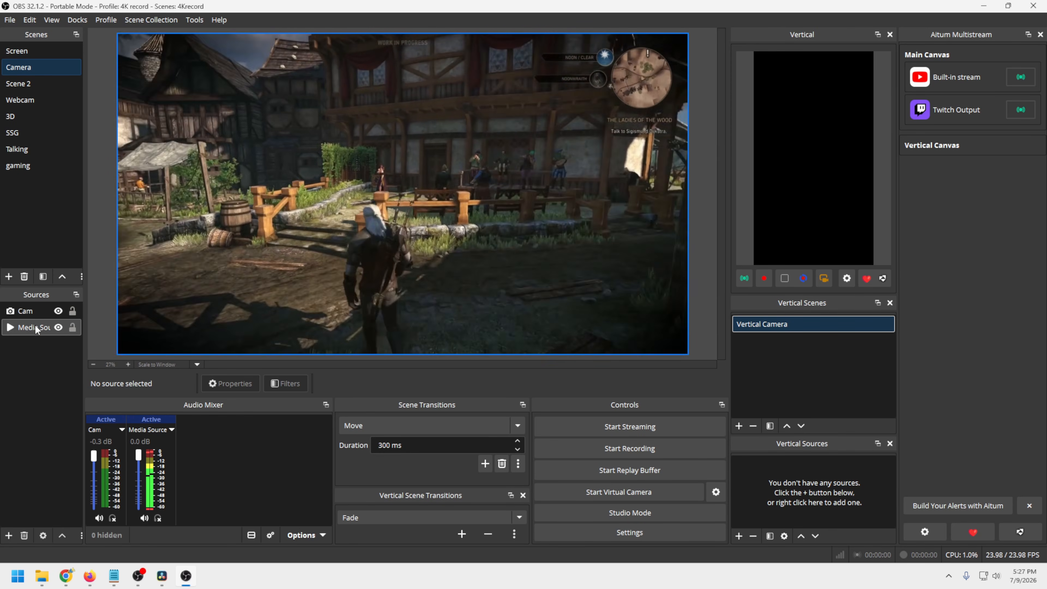
Add the existing Media Source to the Vertical Camera scene and enlarge it across the canvas's lower half, about 900 px below the top edge
click(738, 535)
mouse_move(874, 525)
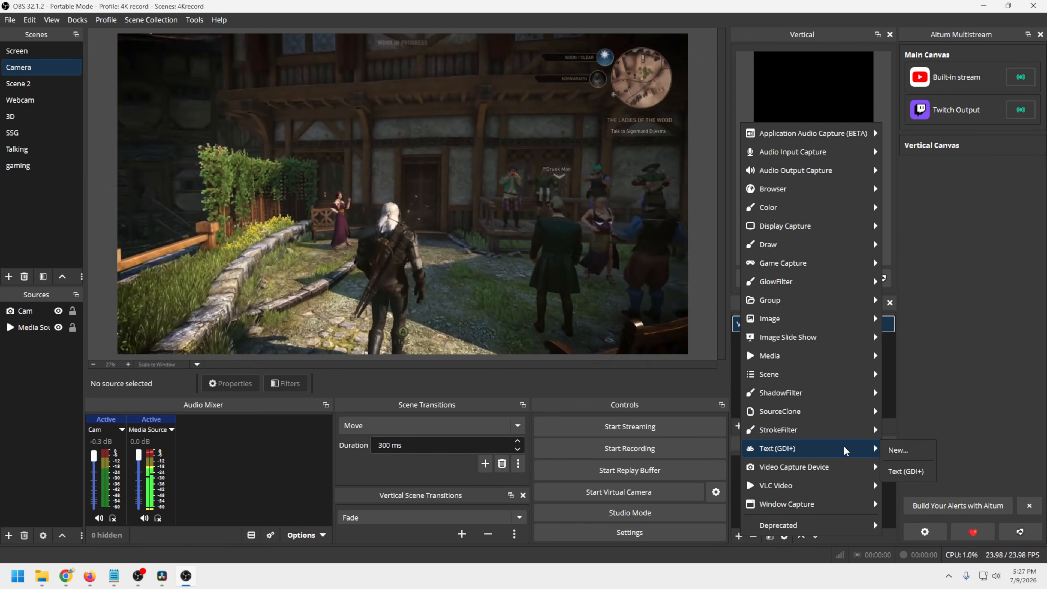
mouse_move(837, 431)
mouse_move(857, 358)
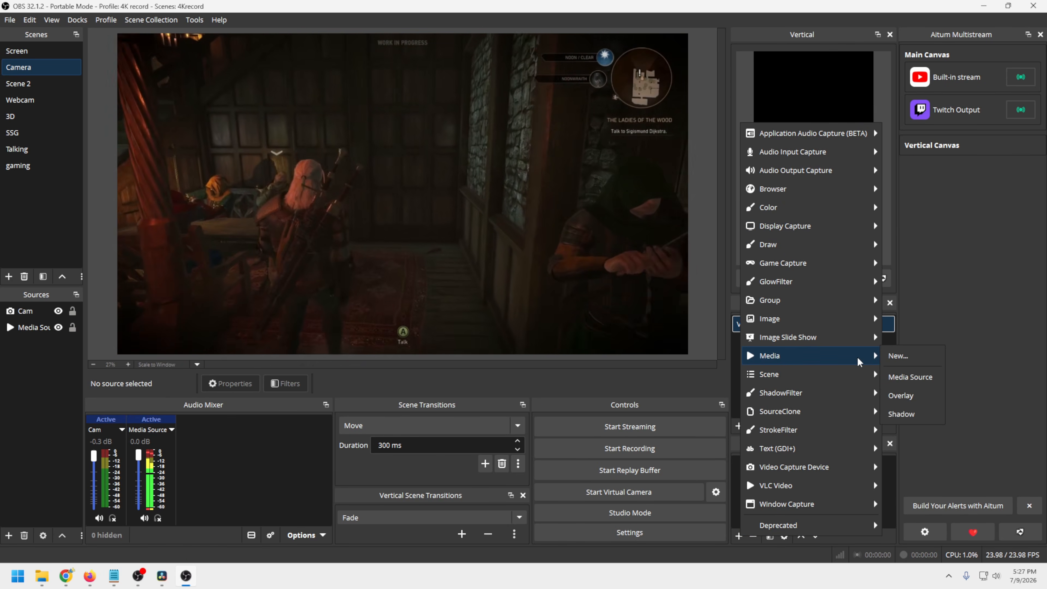
click(909, 377)
drag(827, 242, 820, 54)
drag(843, 143, 873, 204)
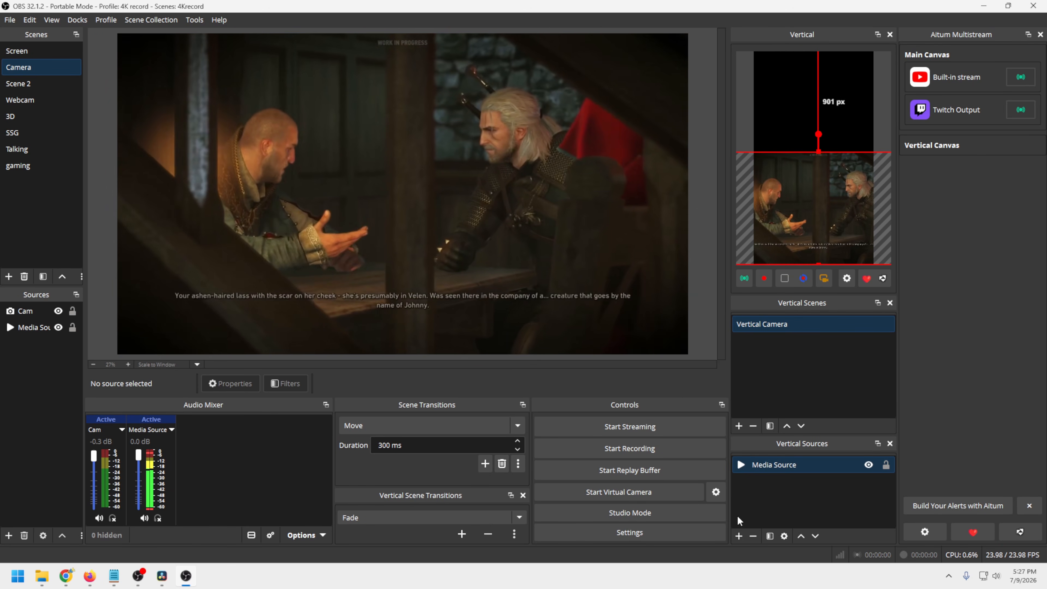
Add the existing Cam video capture device to the Vertical Camera scene
click(739, 536)
mouse_move(844, 328)
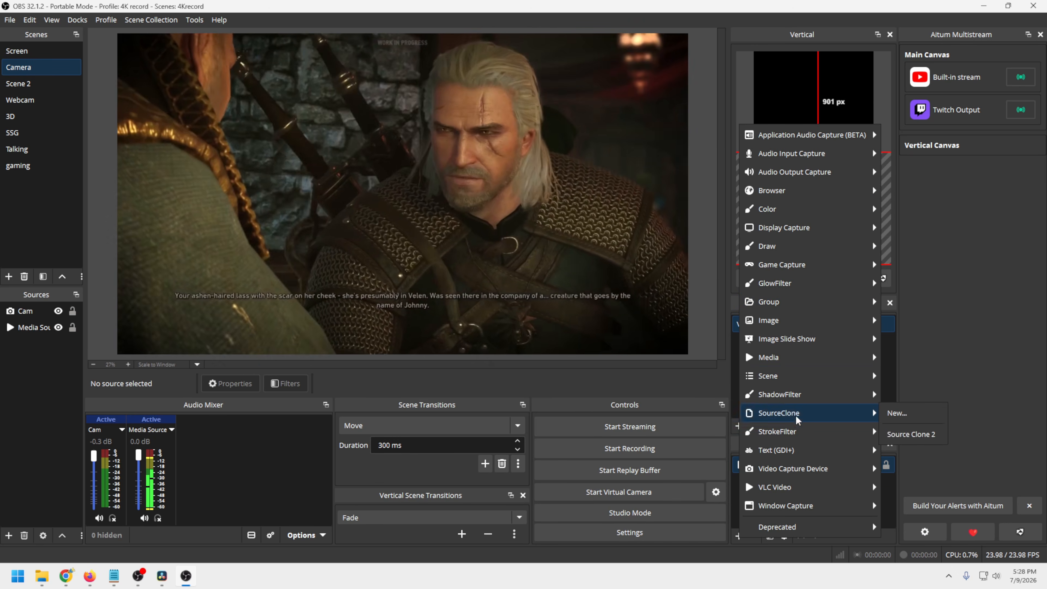
mouse_move(795, 431)
mouse_move(845, 468)
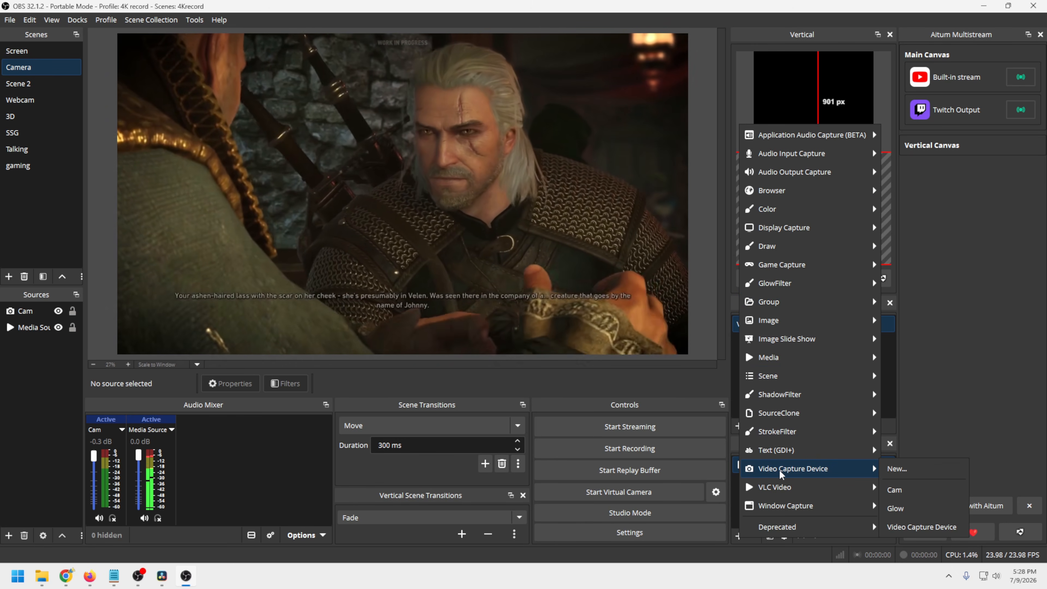
click(899, 490)
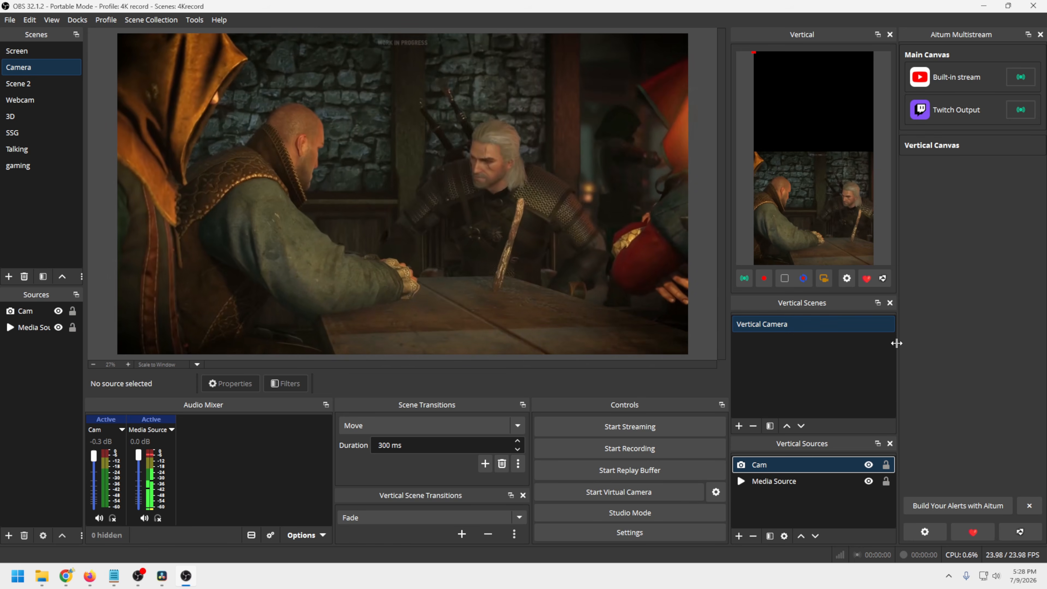
Link the Vertical Camera scene to the main Camera scene so the two switch together
right_click(762, 325)
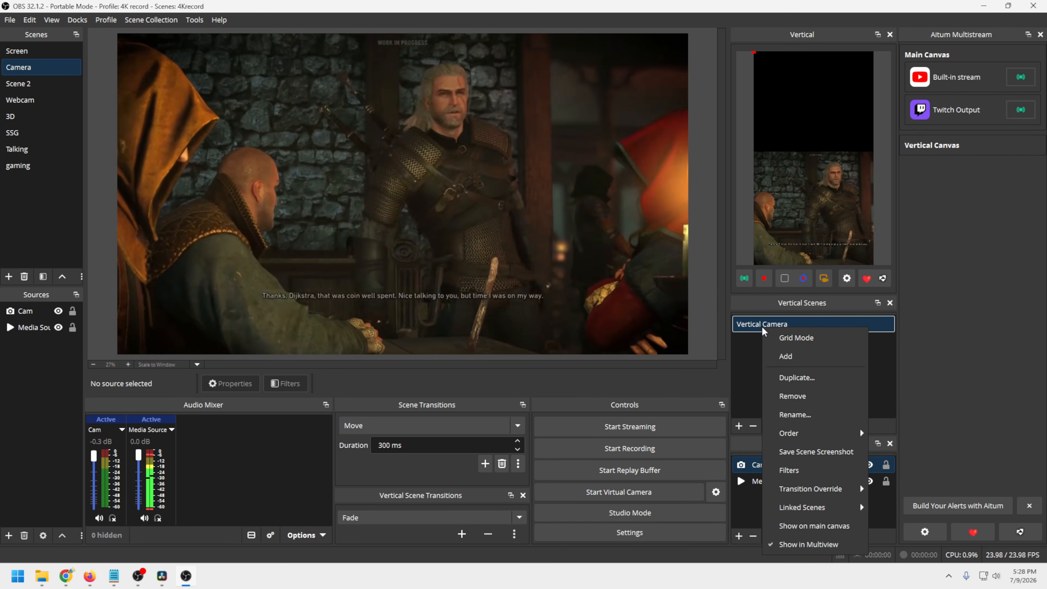
mouse_move(831, 508)
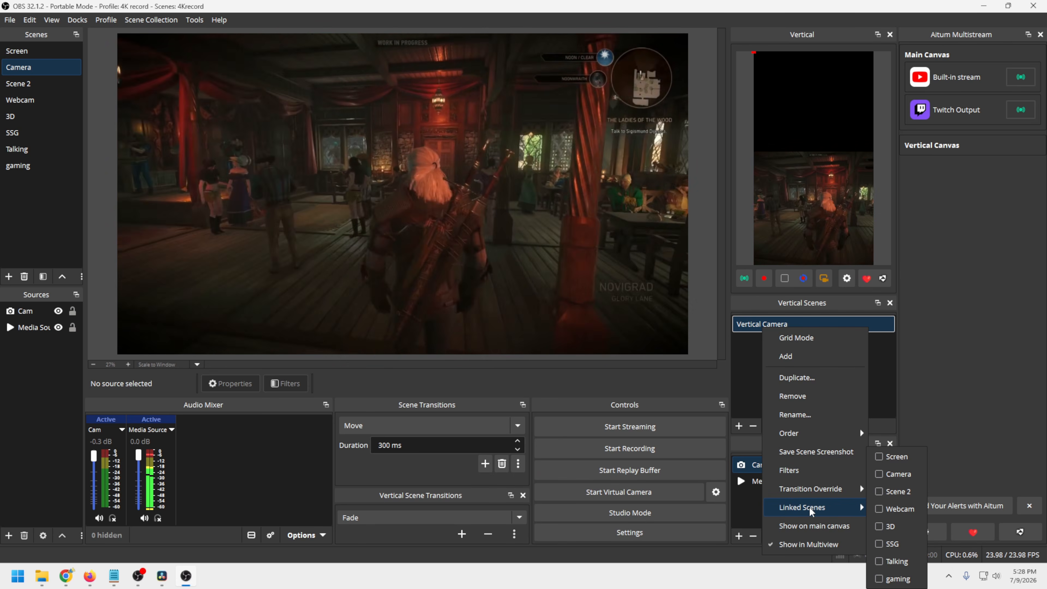
click(880, 475)
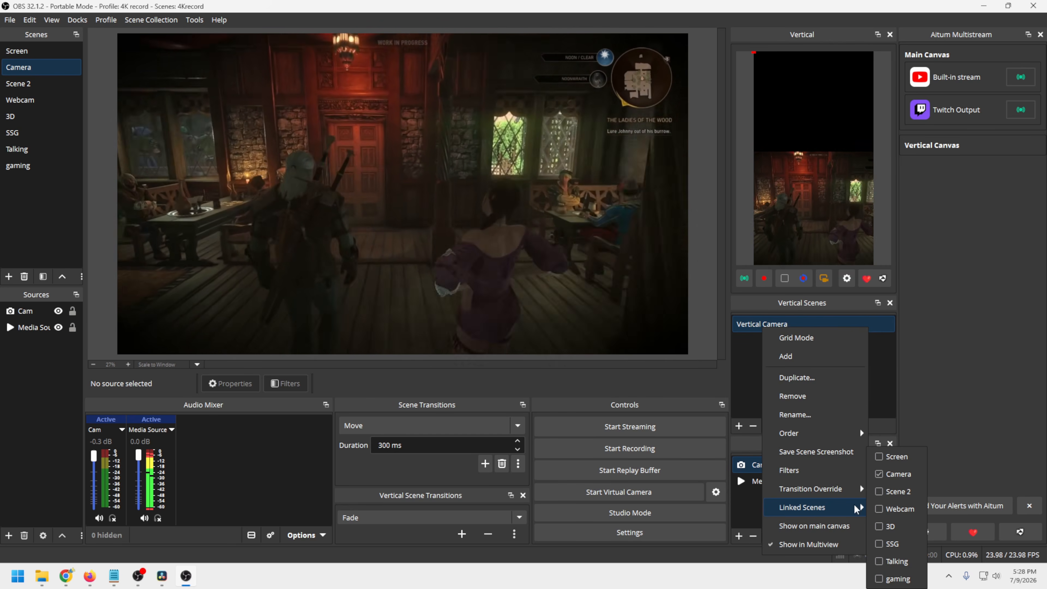
click(948, 332)
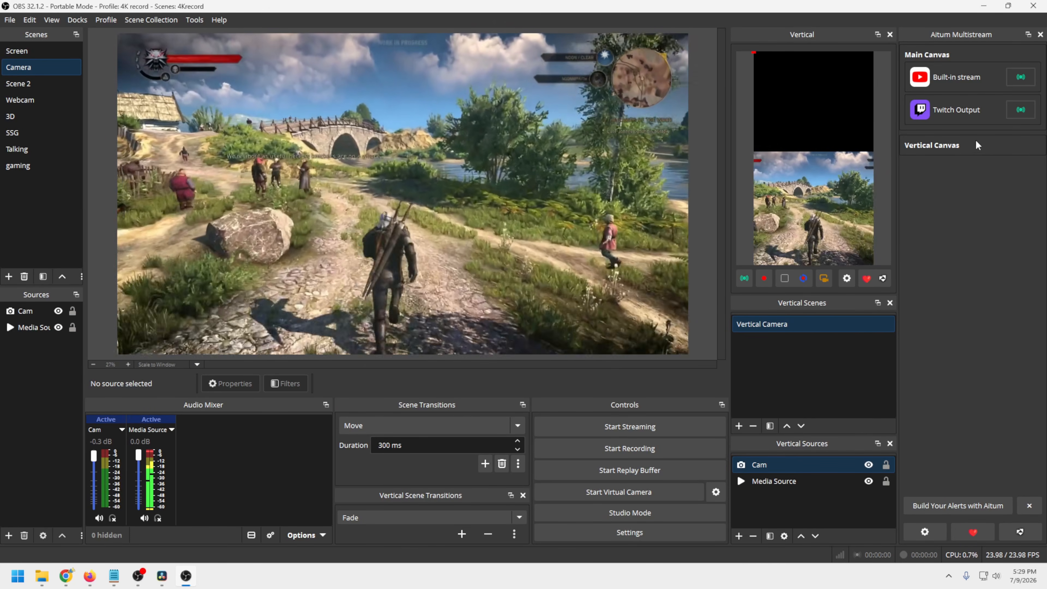
Open the Aitum Multistream settings for the vertical canvas and start adding a new output
click(924, 532)
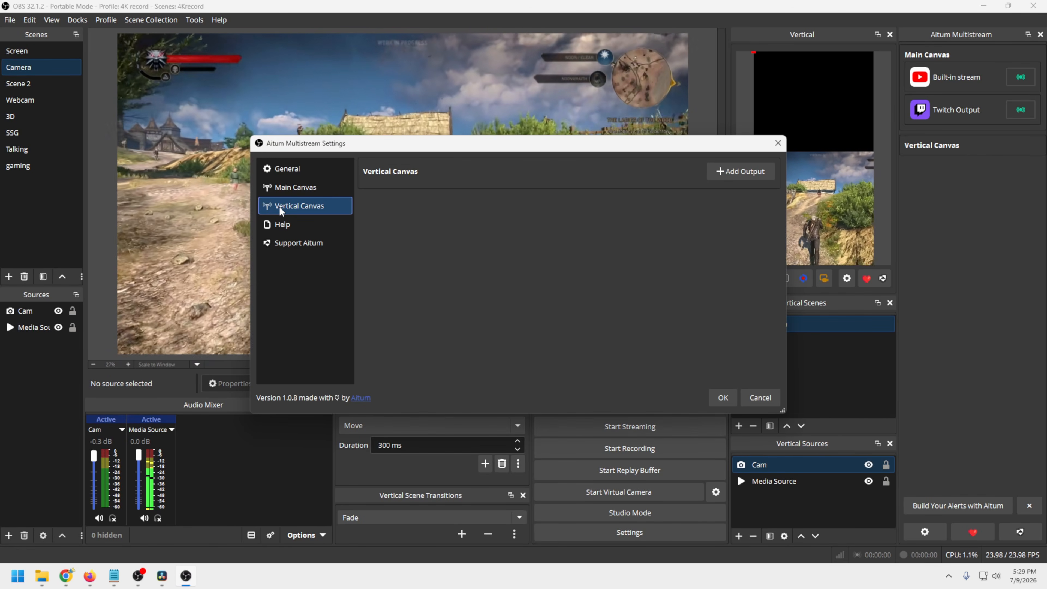
click(741, 172)
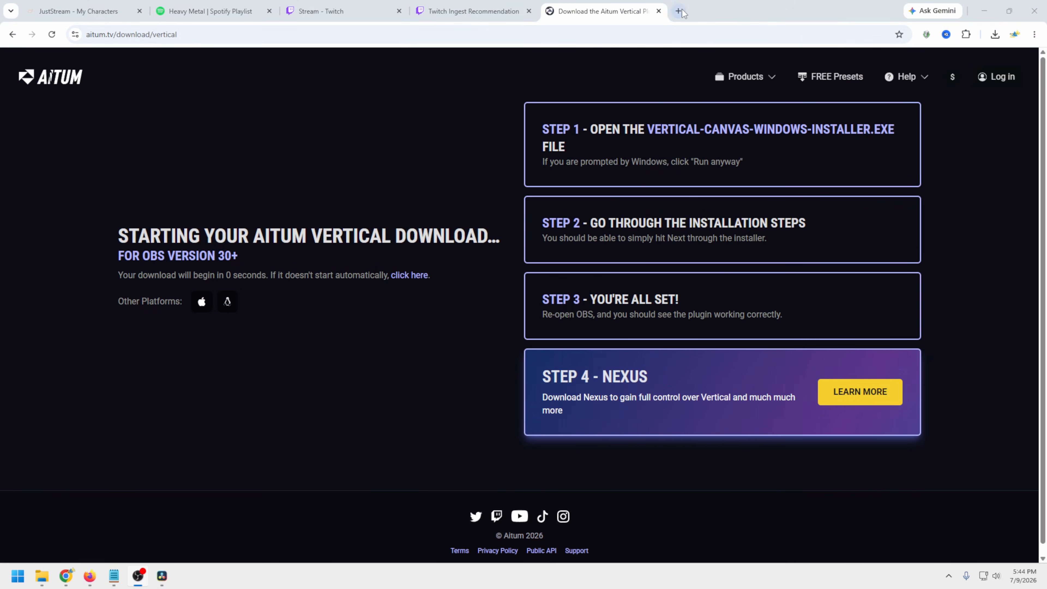
Search Google for "internet speed test" in a new browser tab and run its built-in speed test
click(679, 11)
click(473, 231)
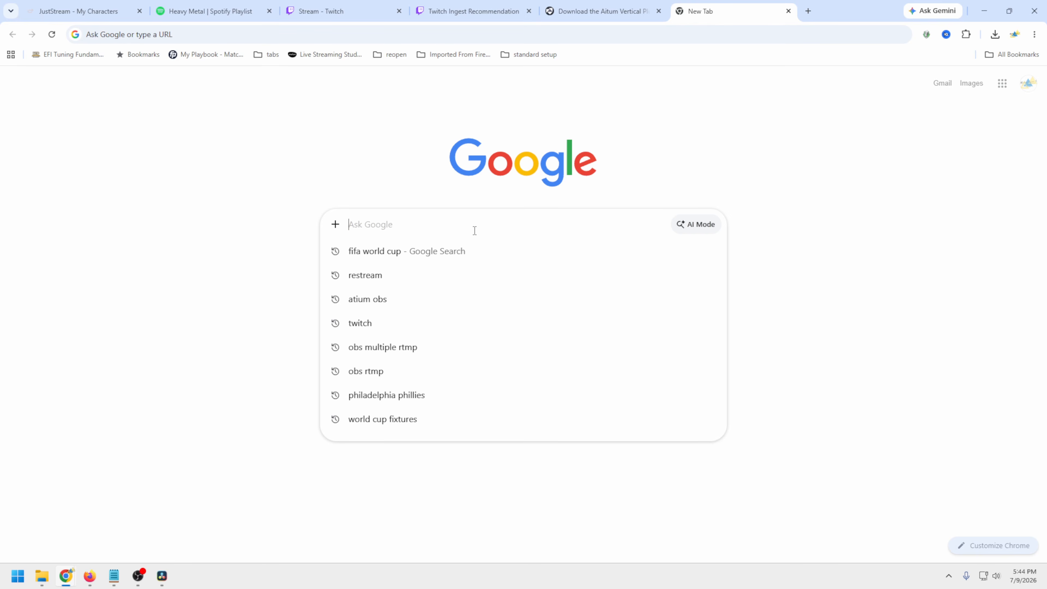
text(internet speed test)
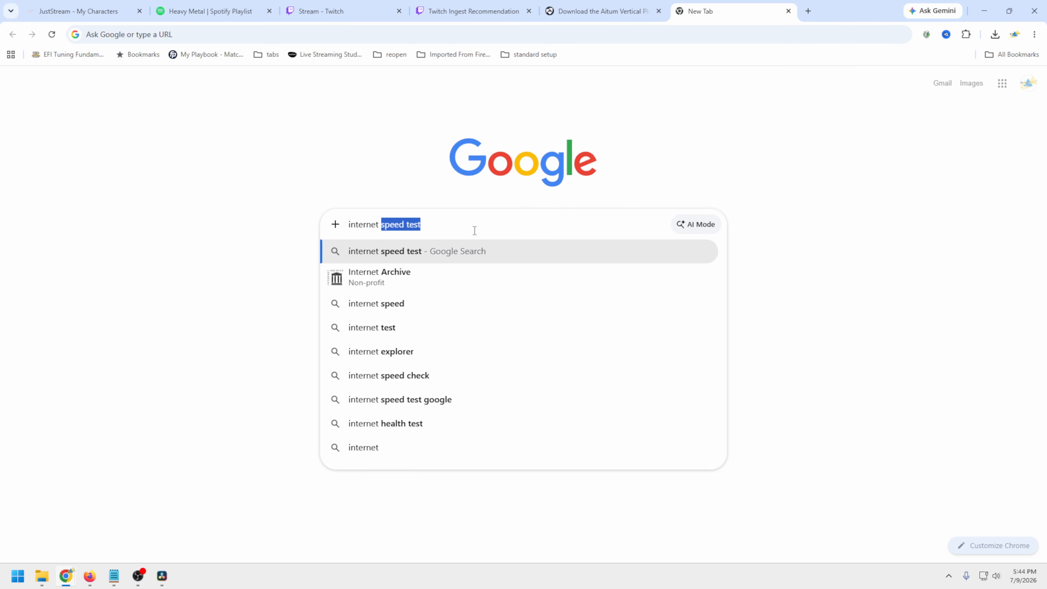
click(368, 252)
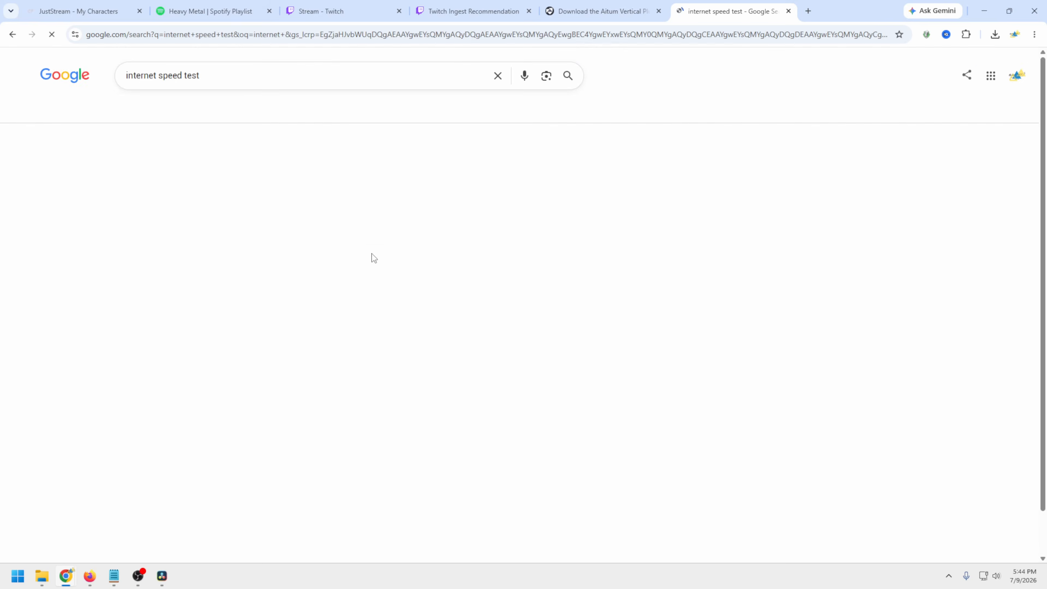
scroll(793, 355, down, 1)
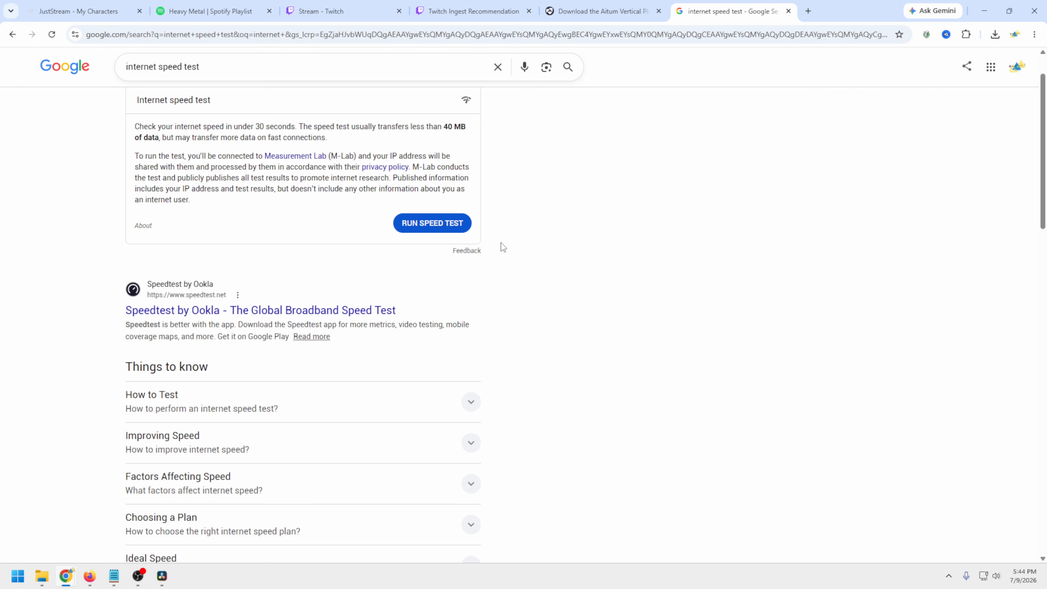
click(441, 229)
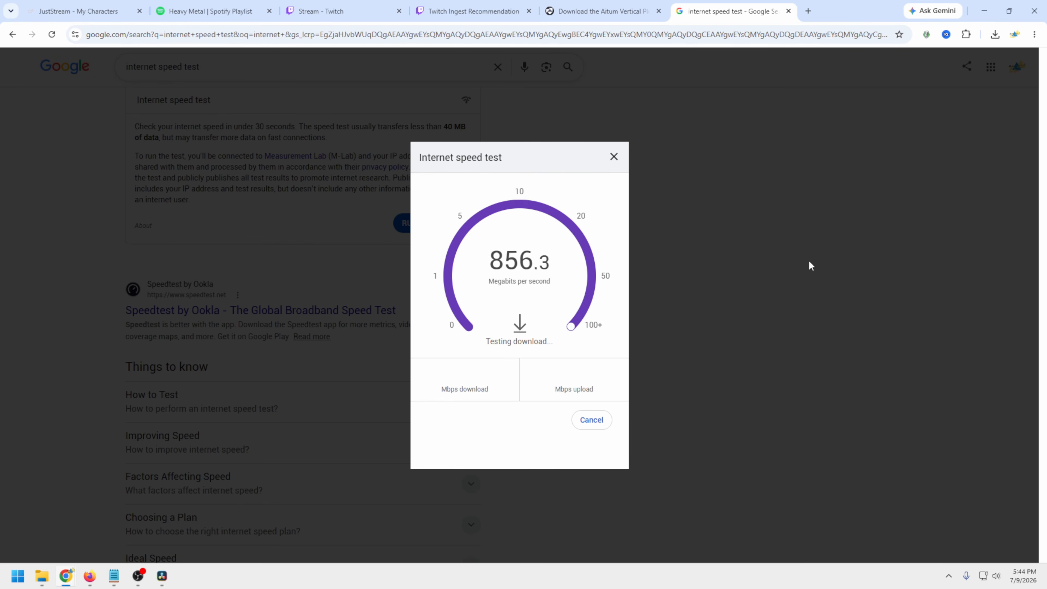